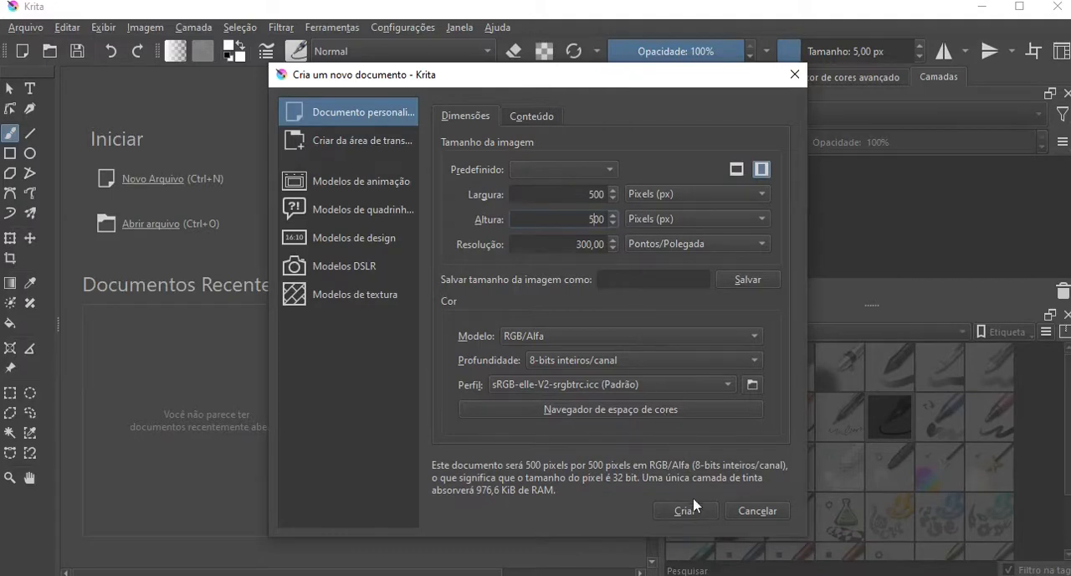
Create a new 500 × 500 pixel RGB/Alfa document at a resolution of 300 pixels per inch.
click(687, 510)
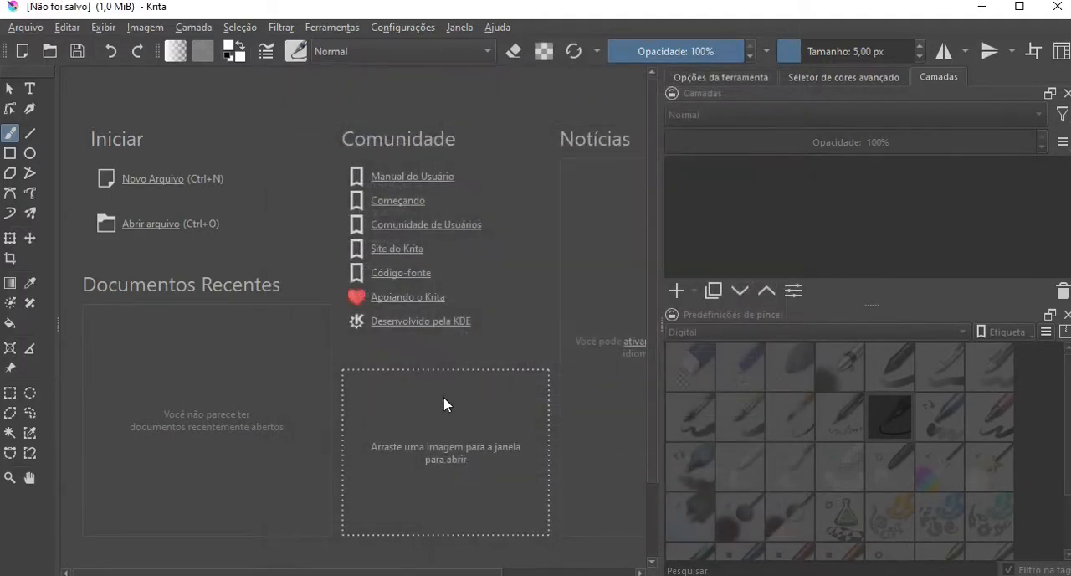
scroll(452, 400, down, 2)
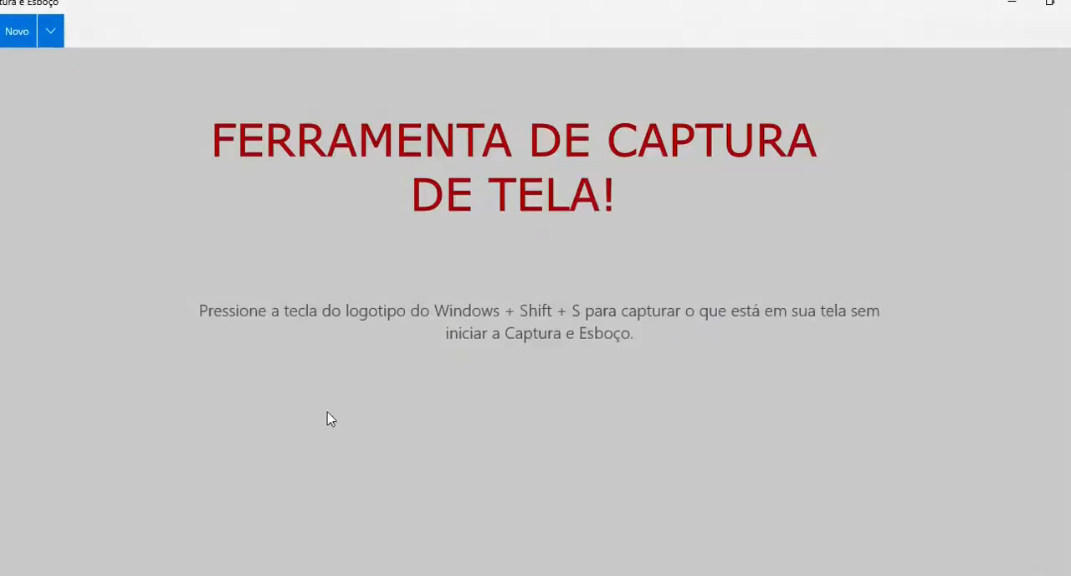
Switch to Captura e Esboço, snip the scooter drawing on page 9 of the open PDF, and copy it.
click(10, 37)
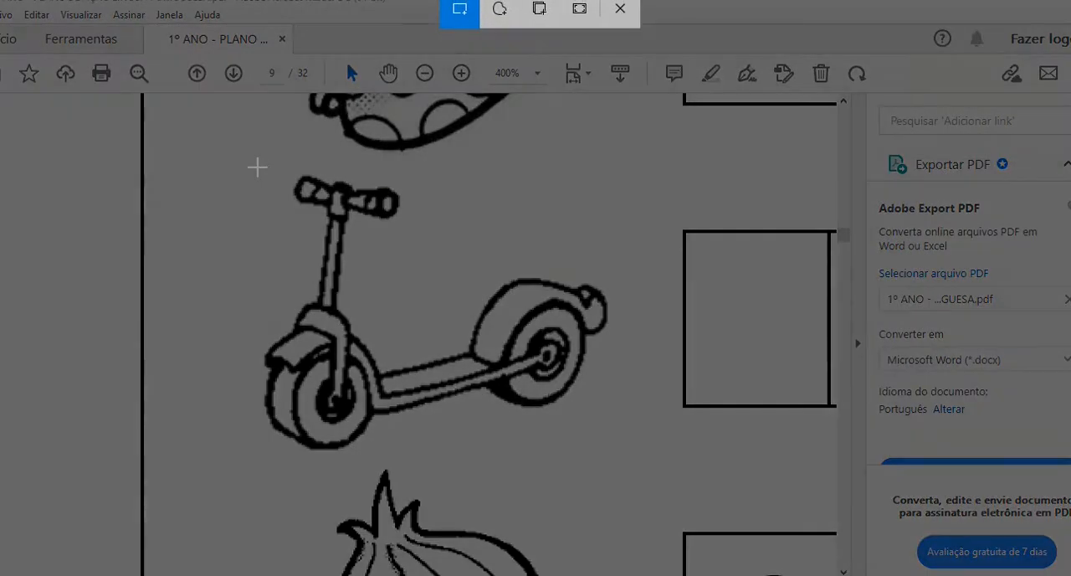
mouse_move(257, 165)
mouse_down()
mouse_move(486, 467)
mouse_move(597, 457)
mouse_move(620, 465)
mouse_up()
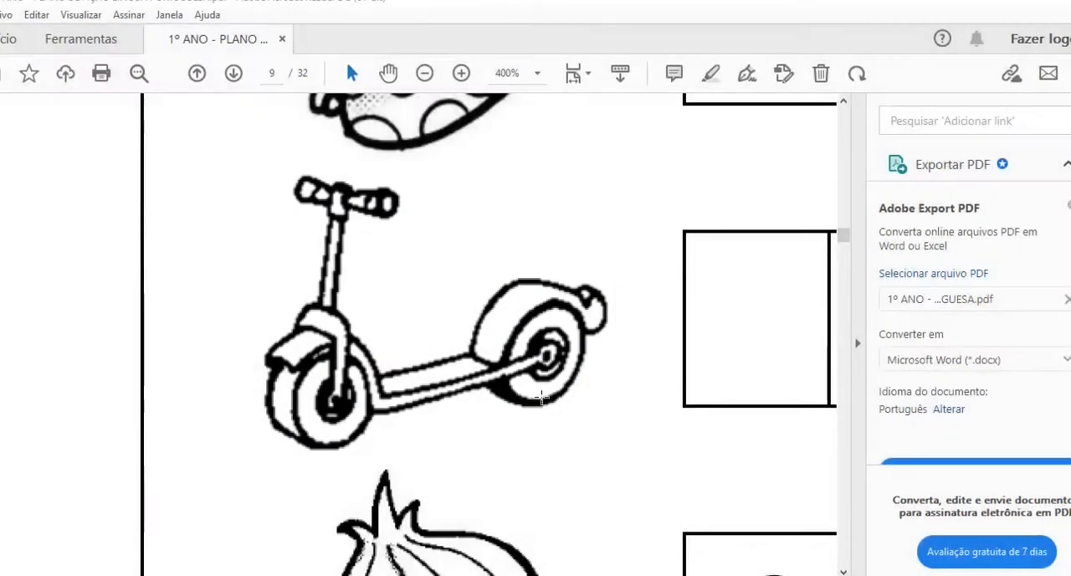
key(ctrl+c)
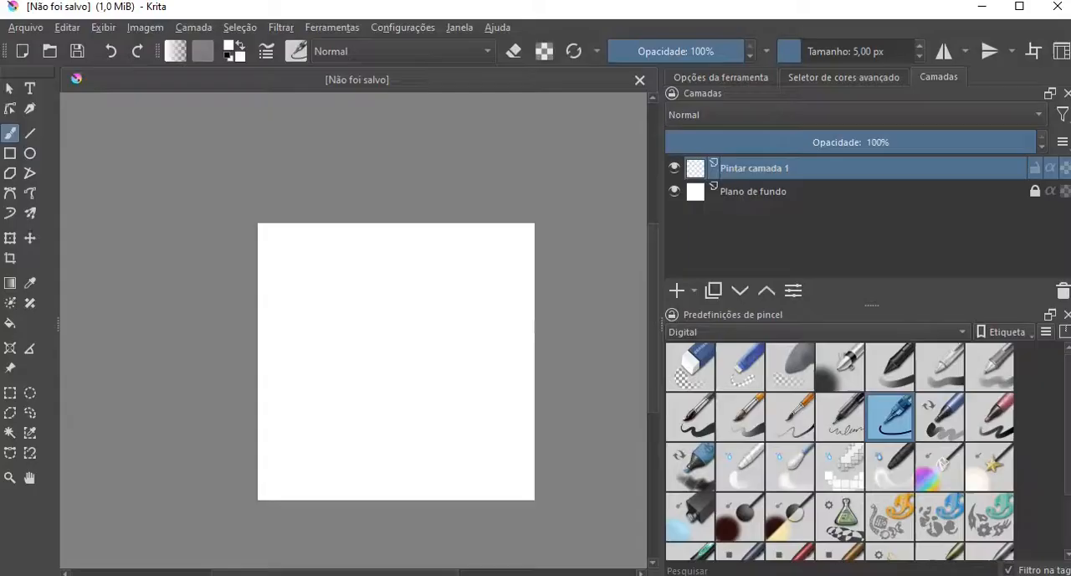
Switch to Krita, paste the scooter image interpreted as "Como no Monitor", and lower its layer opacity to 44%.
key(ctrl+v)
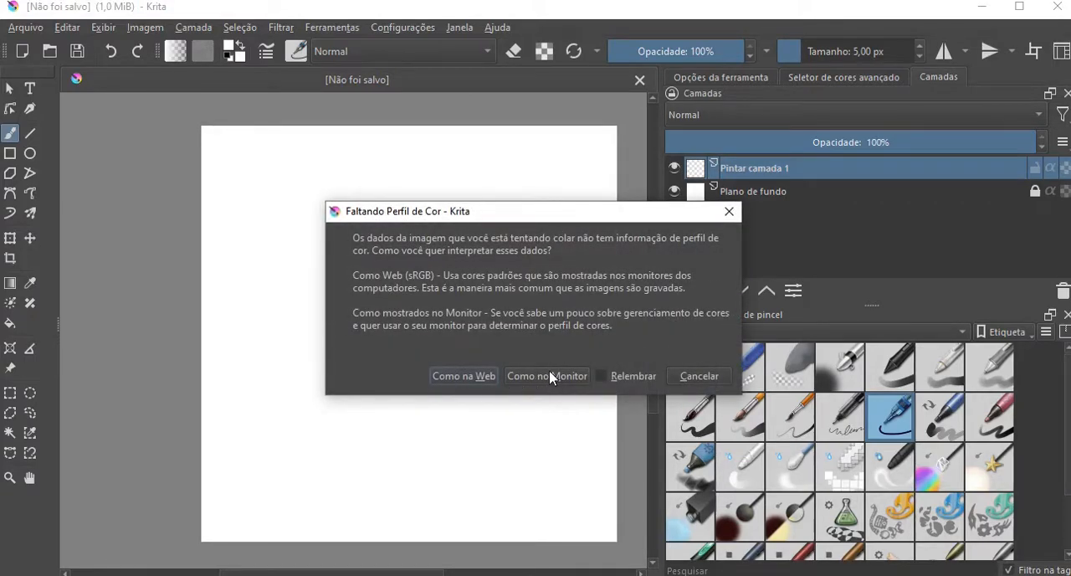
click(548, 376)
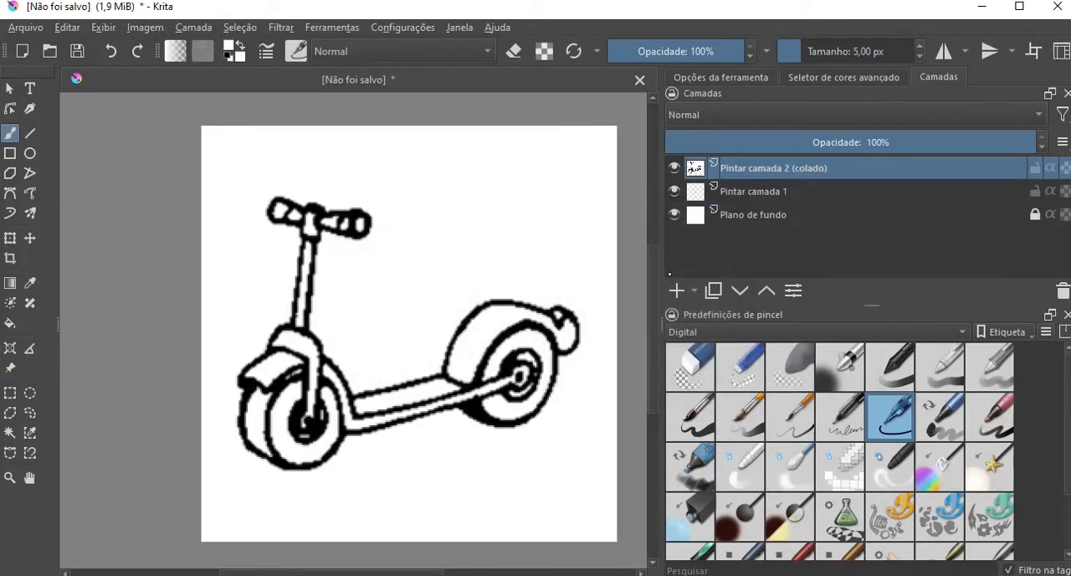
drag(654, 263, 651, 267)
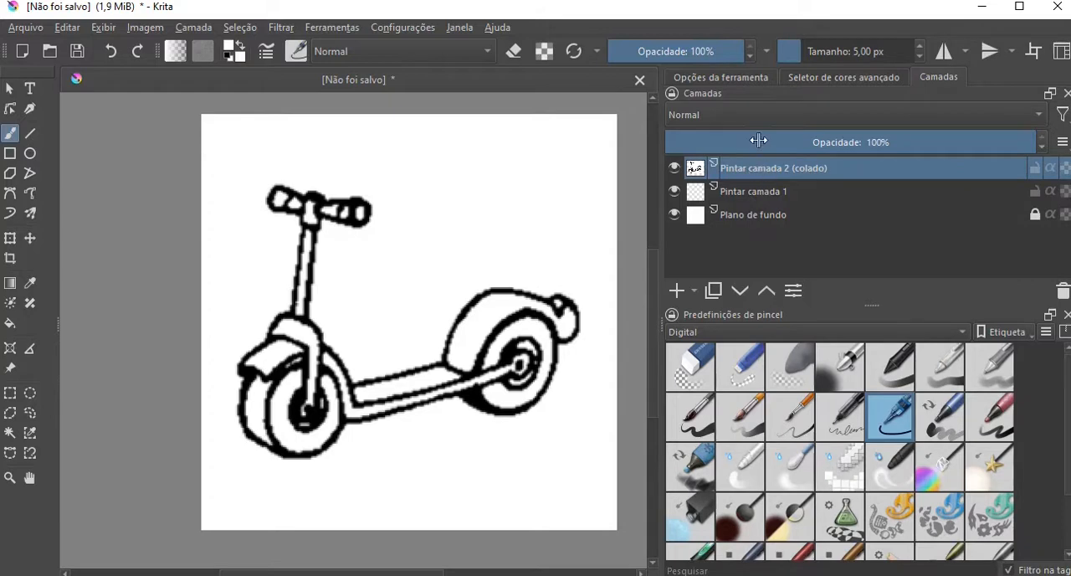
click(829, 142)
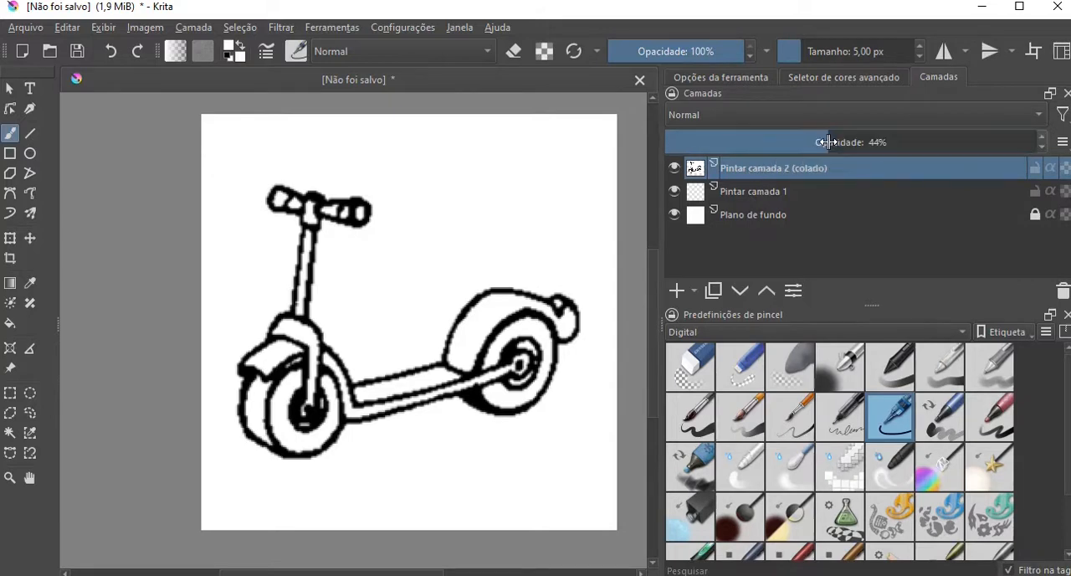
Make Pintar camada 1 the active layer and set the foreground colour to black (#000000).
click(763, 193)
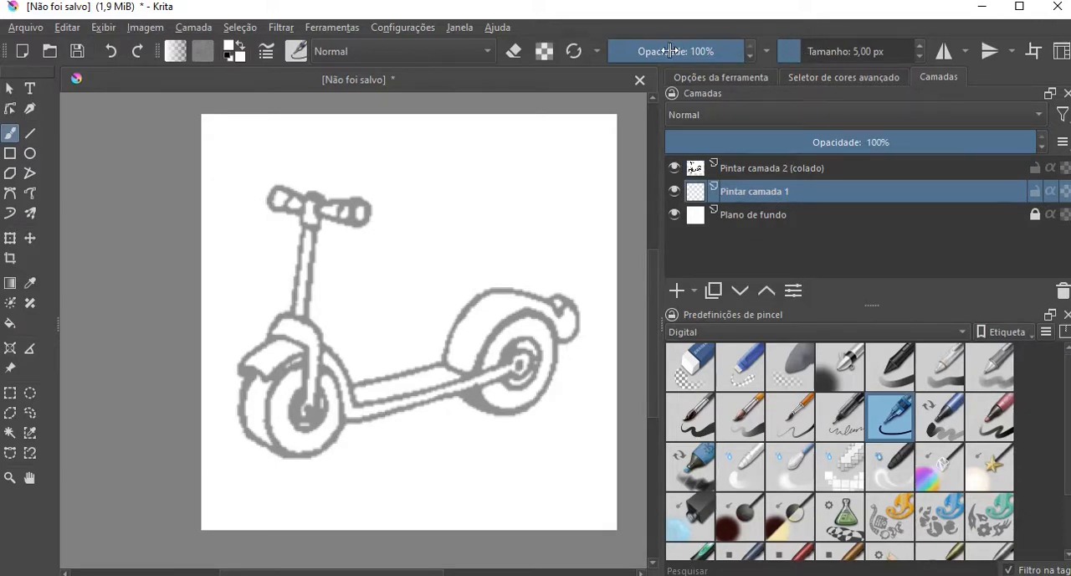
click(230, 52)
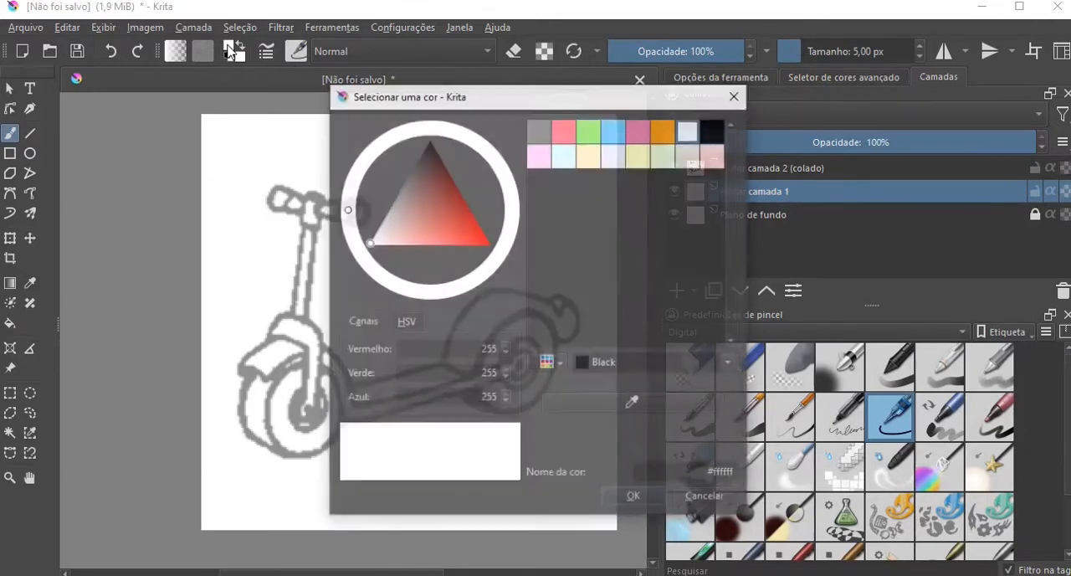
click(713, 129)
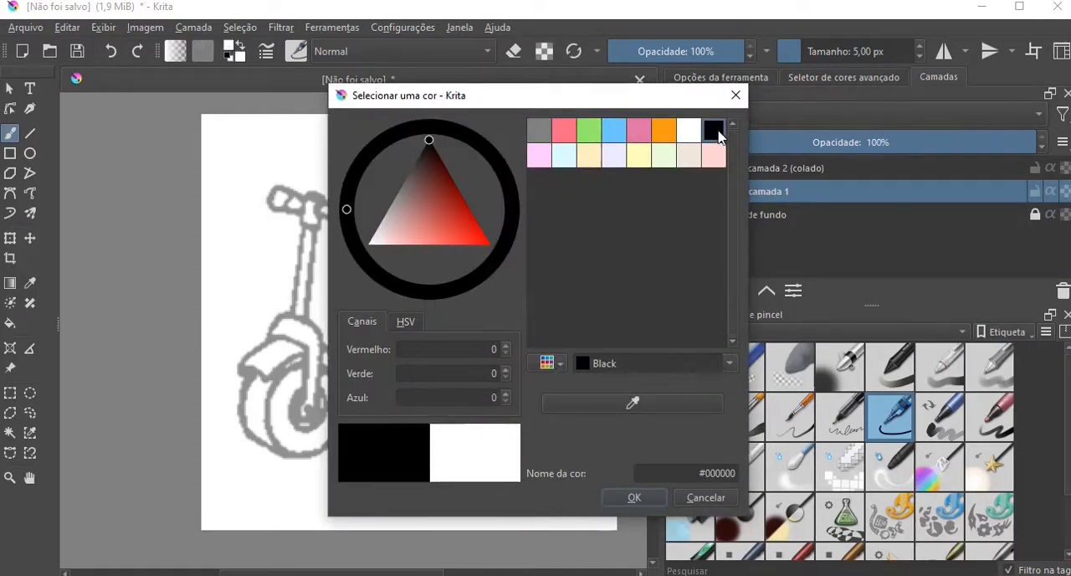
click(634, 498)
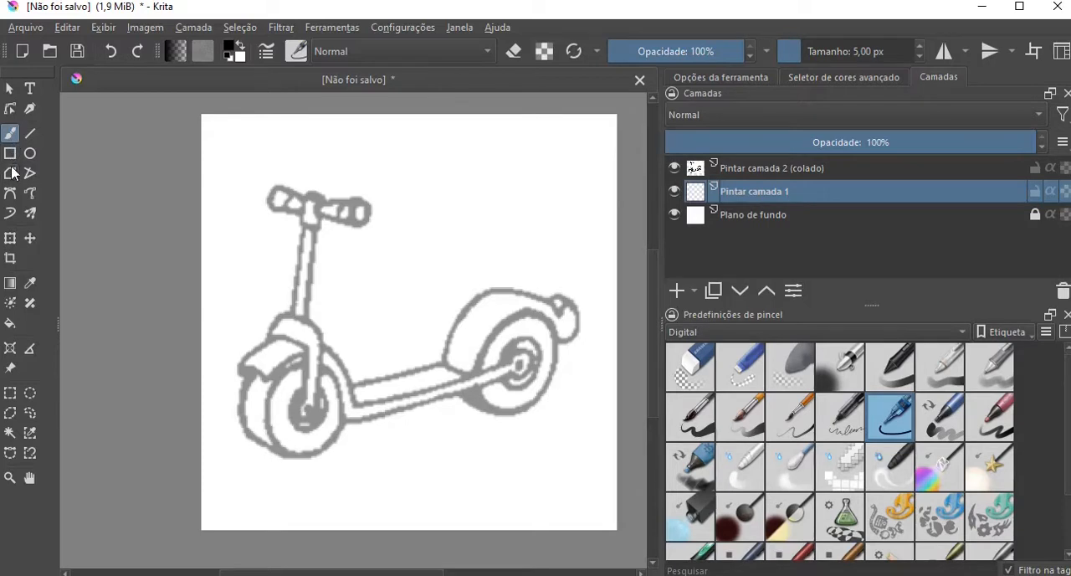
Trace the scooter deck's two lower edges and the rear hub's outer ring with the Bézier curve tool.
click(11, 196)
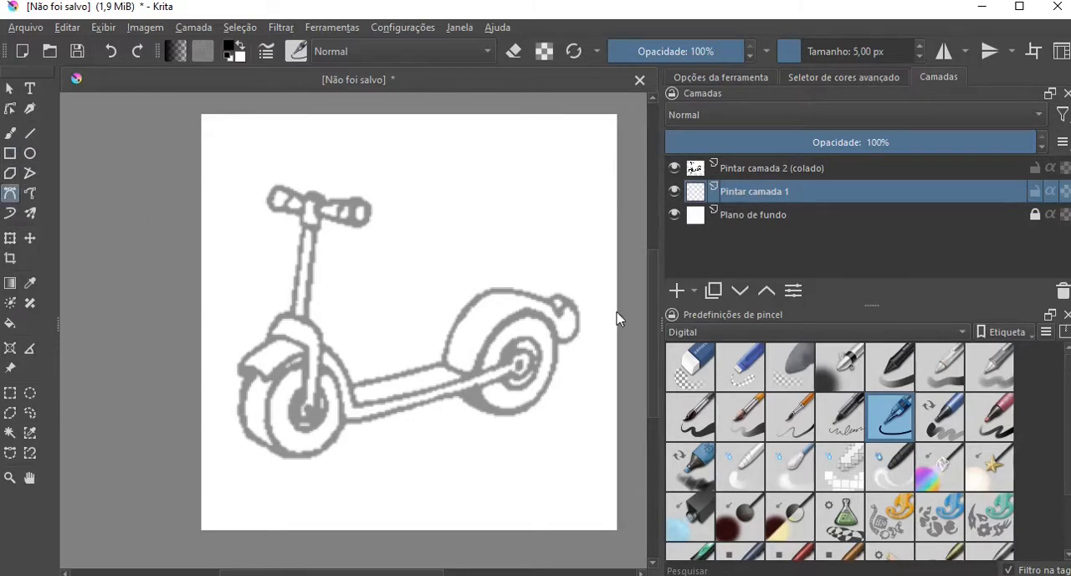
drag(653, 292, 654, 308)
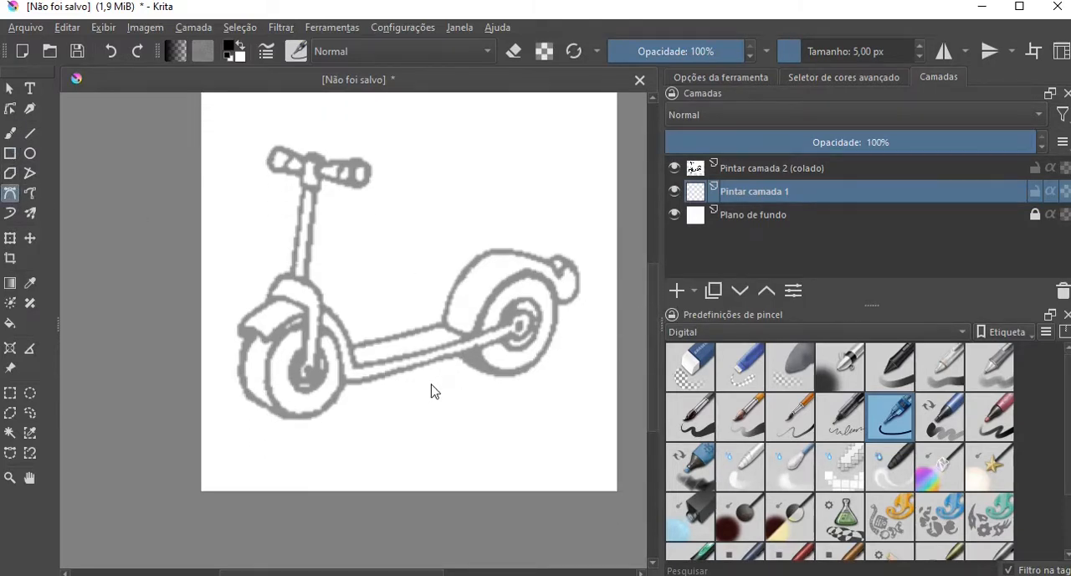
scroll(432, 391, up, 1)
drag(325, 385, 544, 320)
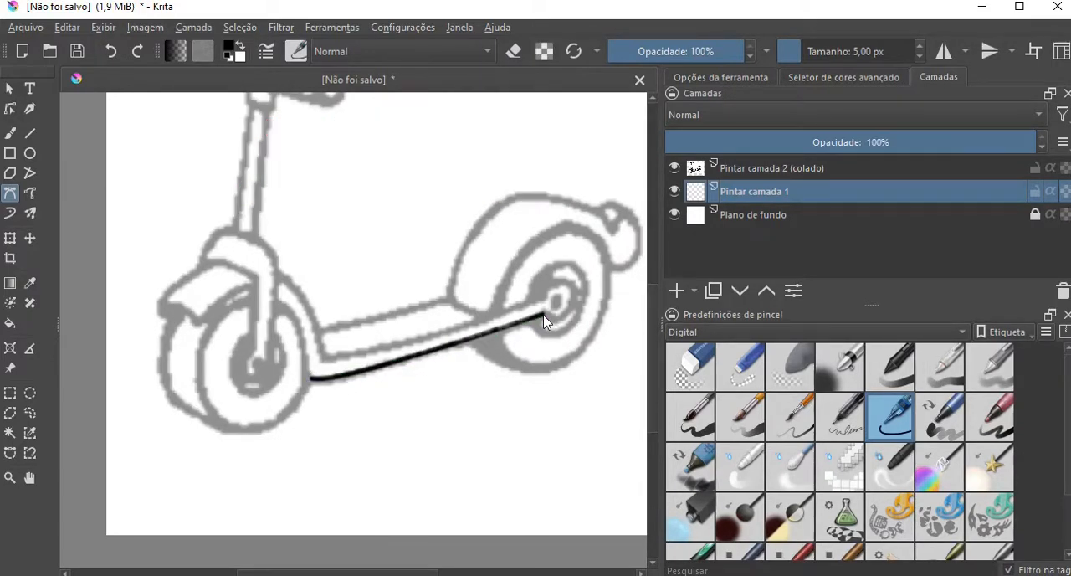
mouse_move(323, 355)
mouse_down()
mouse_move(445, 349)
mouse_move(526, 314)
mouse_move(563, 251)
mouse_move(584, 281)
mouse_move(586, 329)
mouse_move(560, 344)
mouse_move(543, 338)
mouse_move(545, 322)
mouse_up()
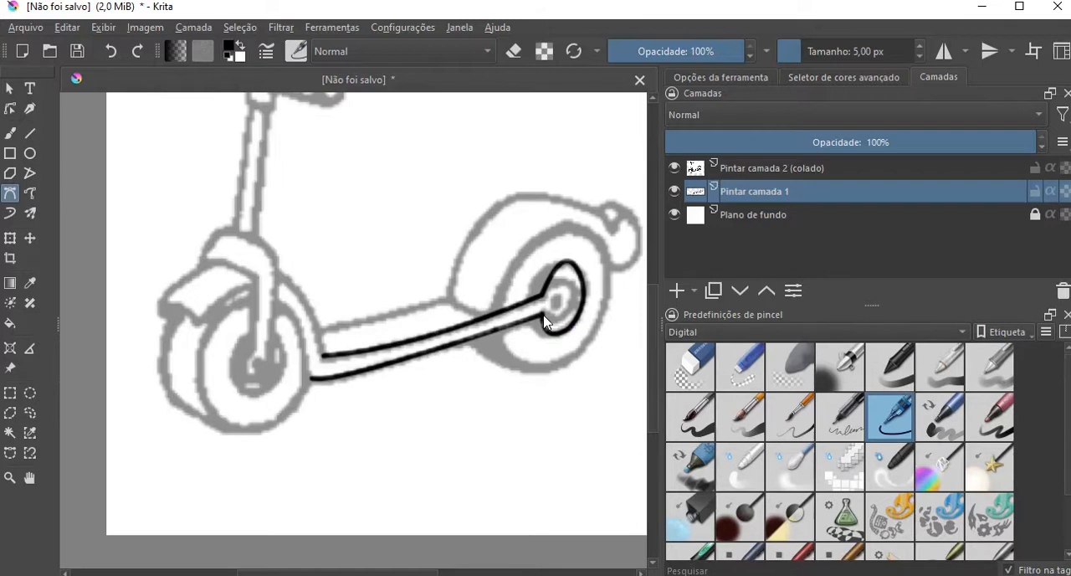
Trace the inner ring of the rear wheel hub, around the end of the deck bar.
click(543, 315)
click(566, 312)
click(572, 290)
double_click(546, 291)
Trace the lower outer edge of the rear tyre from the deck bar round to its back side.
click(467, 341)
mouse_move(552, 378)
mouse_down()
mouse_move(605, 332)
mouse_move(605, 309)
mouse_up()
double_click(606, 309)
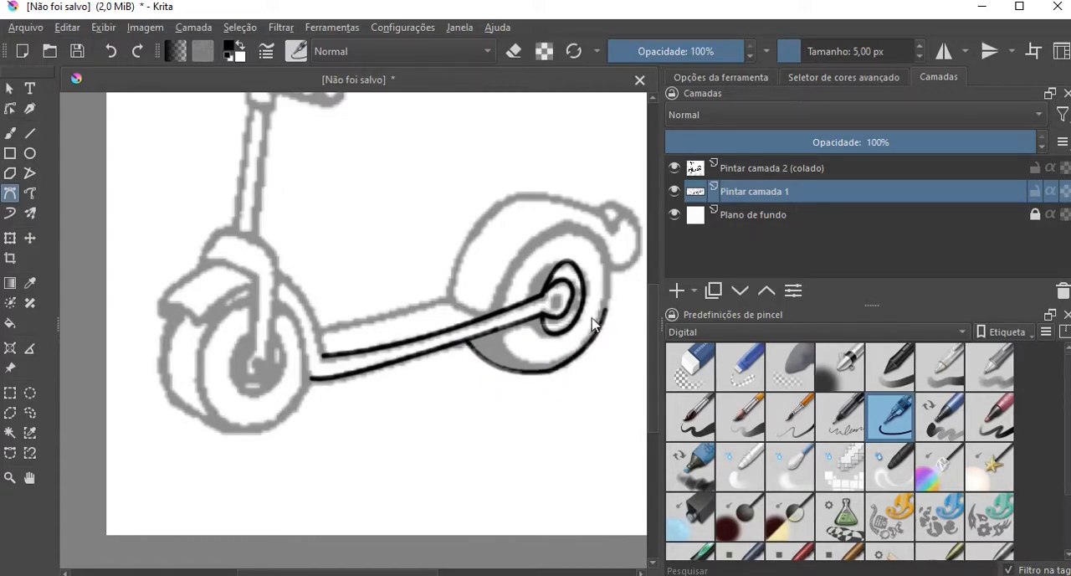
Trace the inner curve of the rear tyre's shaded underside, from the deck bar to the outer edge.
click(502, 331)
click(516, 354)
double_click(566, 369)
scroll(562, 361, up, 4)
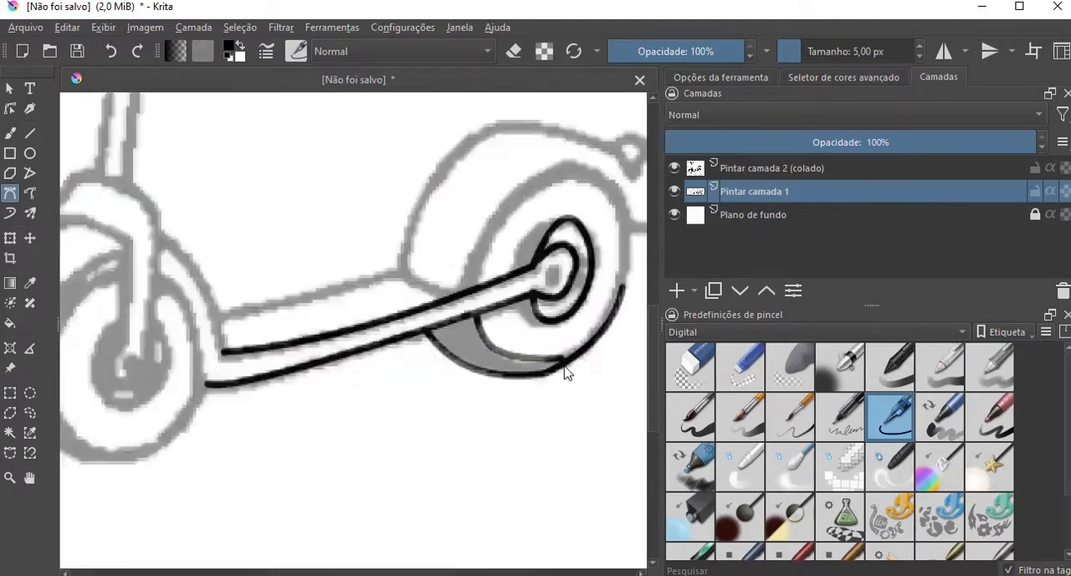
click(557, 352)
Complete the rear tyre's outline up its back side, over the top and down to the deck bar.
scroll(580, 355, down, 5)
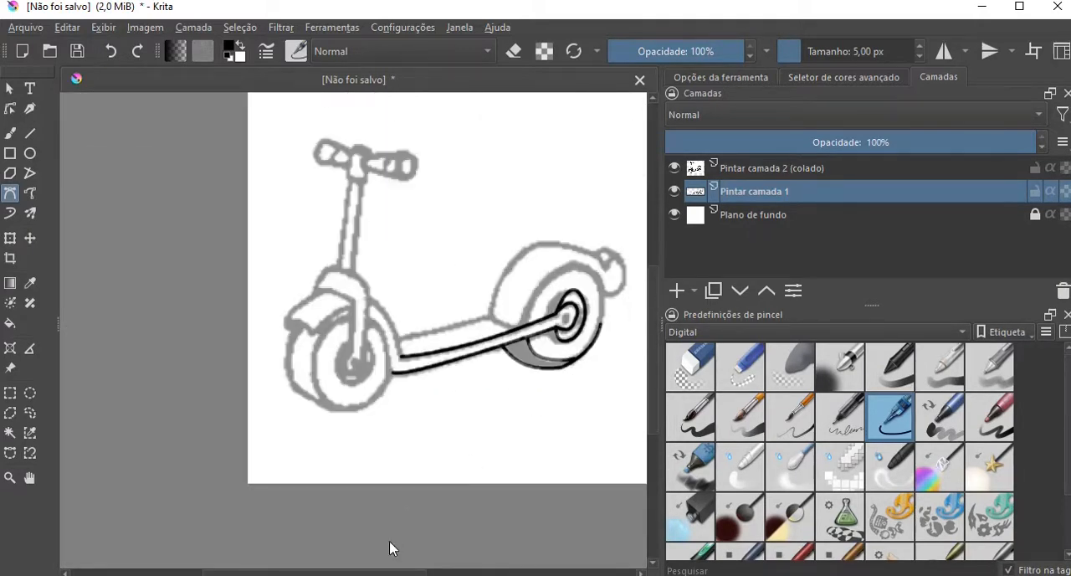
drag(333, 572, 385, 569)
scroll(490, 366, up, 3)
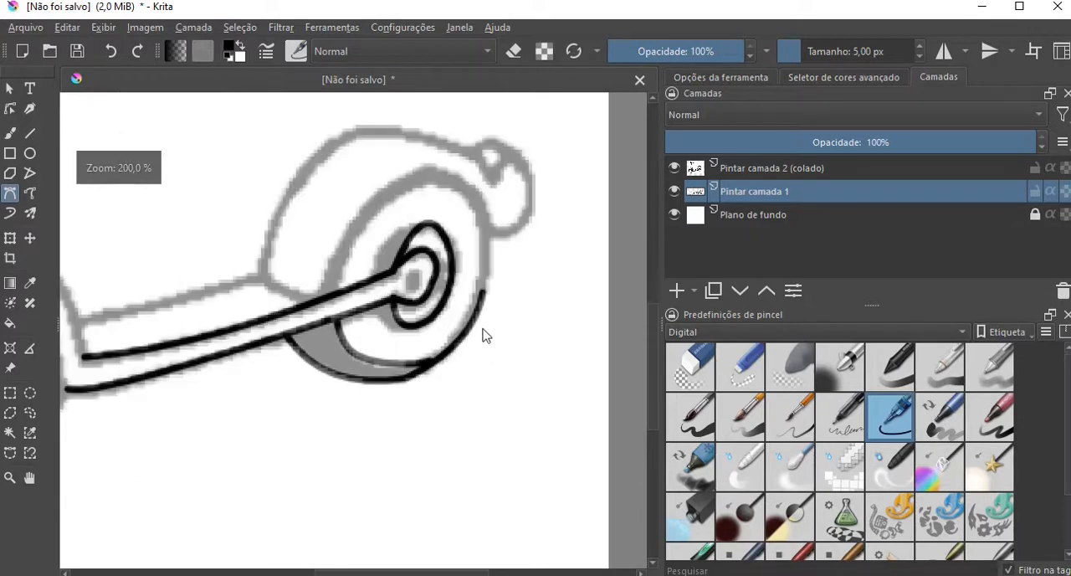
drag(482, 287, 493, 246)
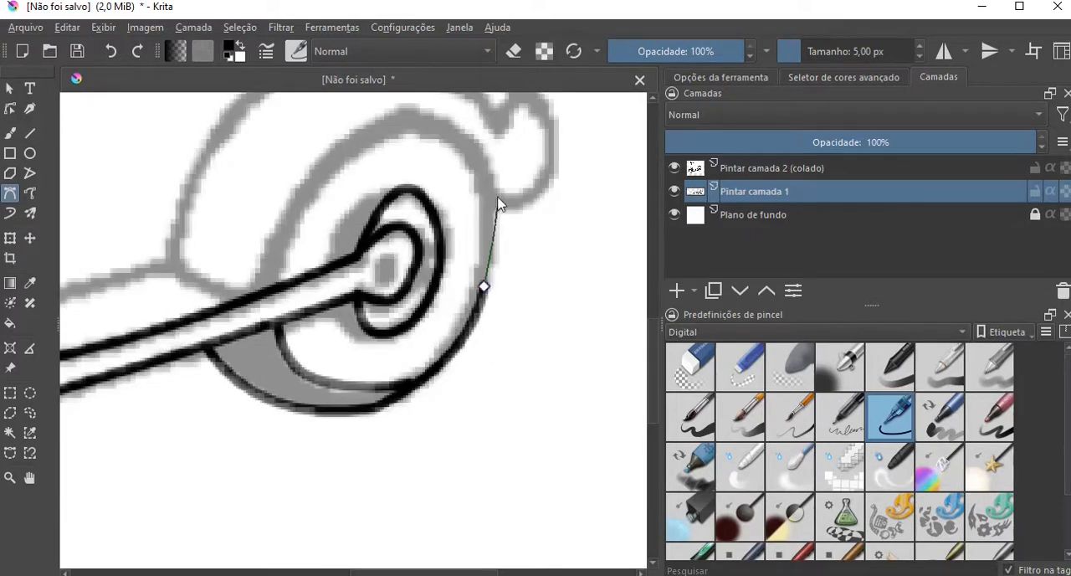
click(479, 167)
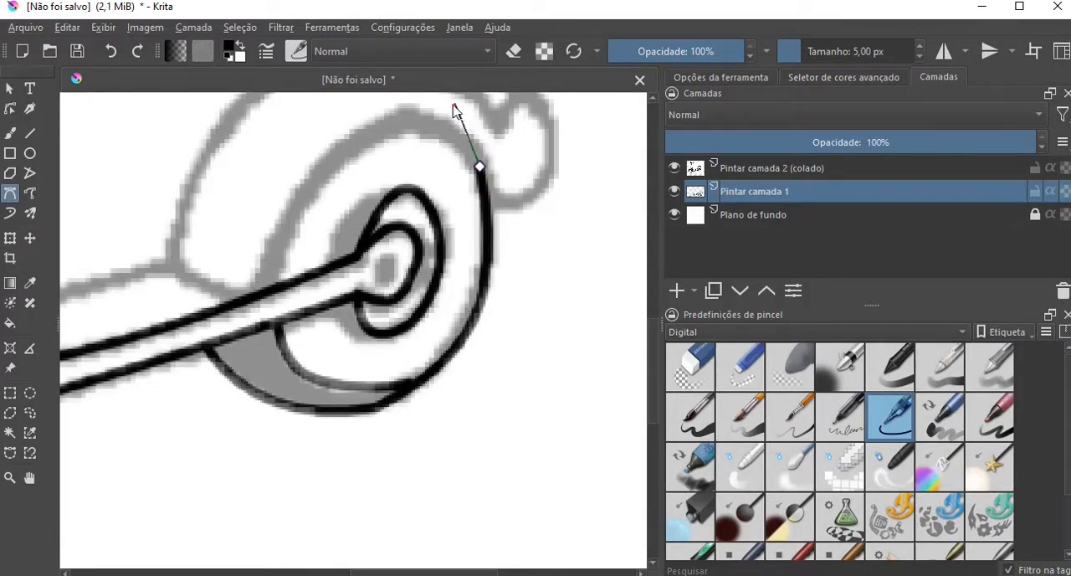
click(388, 123)
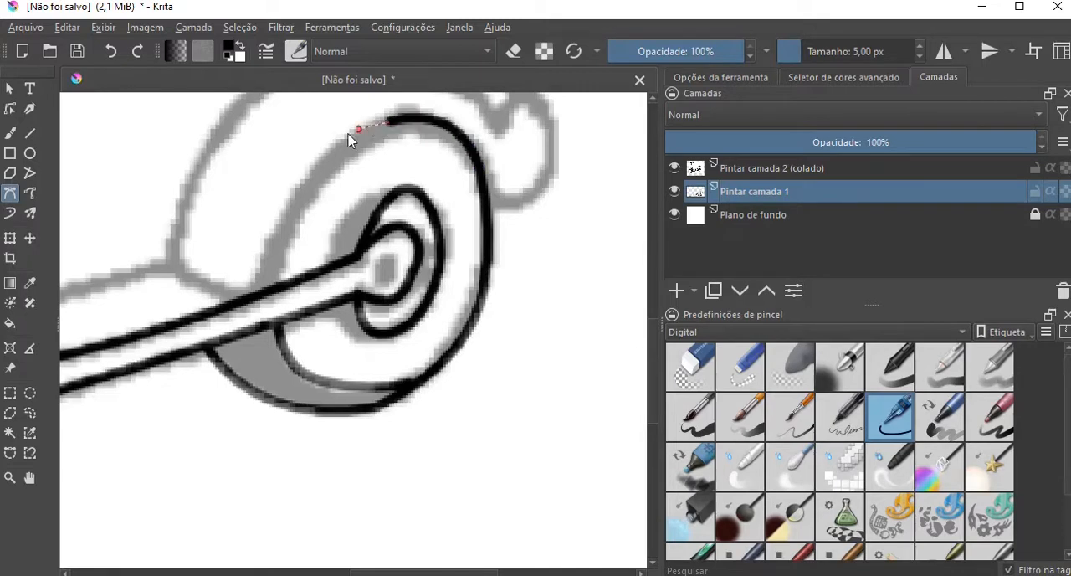
click(280, 244)
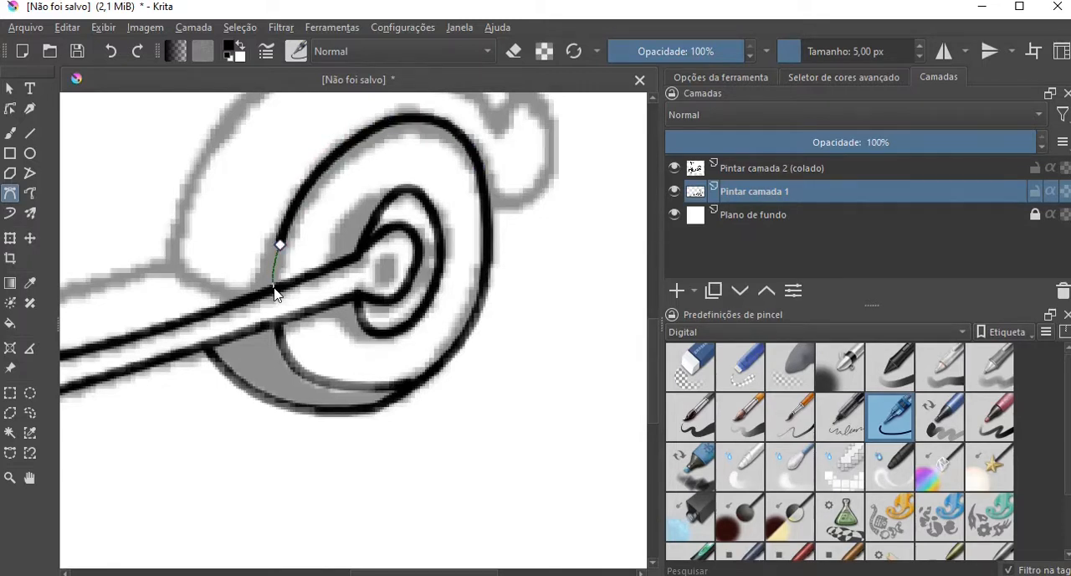
scroll(304, 345, down, 1)
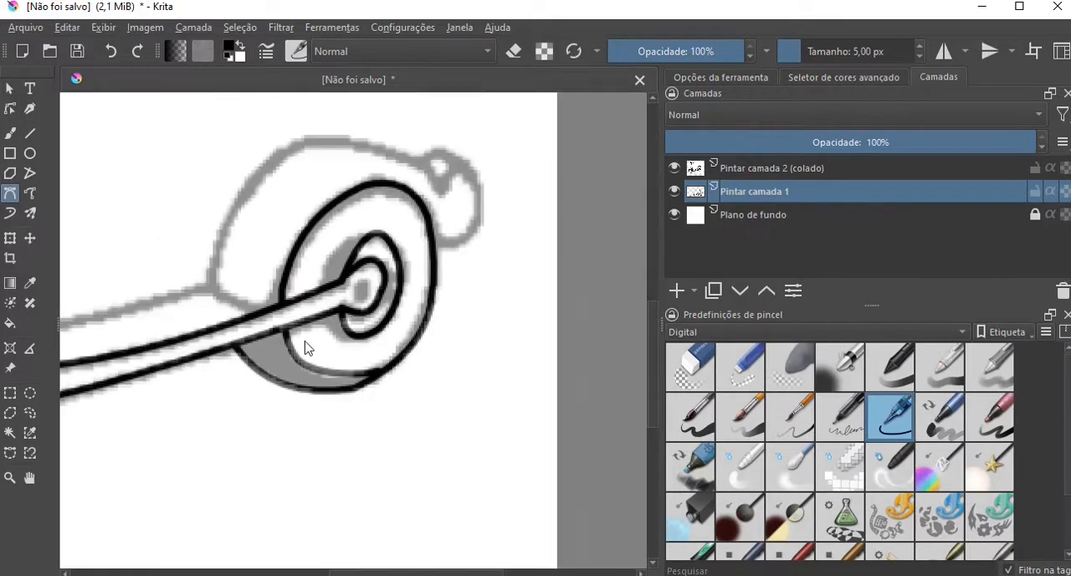
Trace the rear fender's lower front edge and its upper outline back to the notch at the tail piece.
click(208, 284)
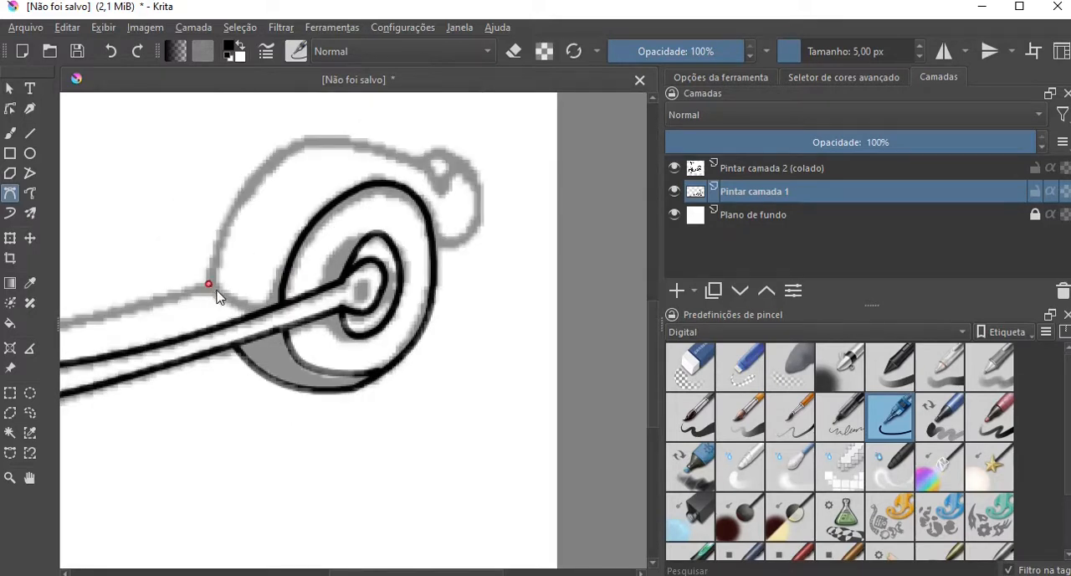
double_click(270, 313)
drag(207, 283, 215, 213)
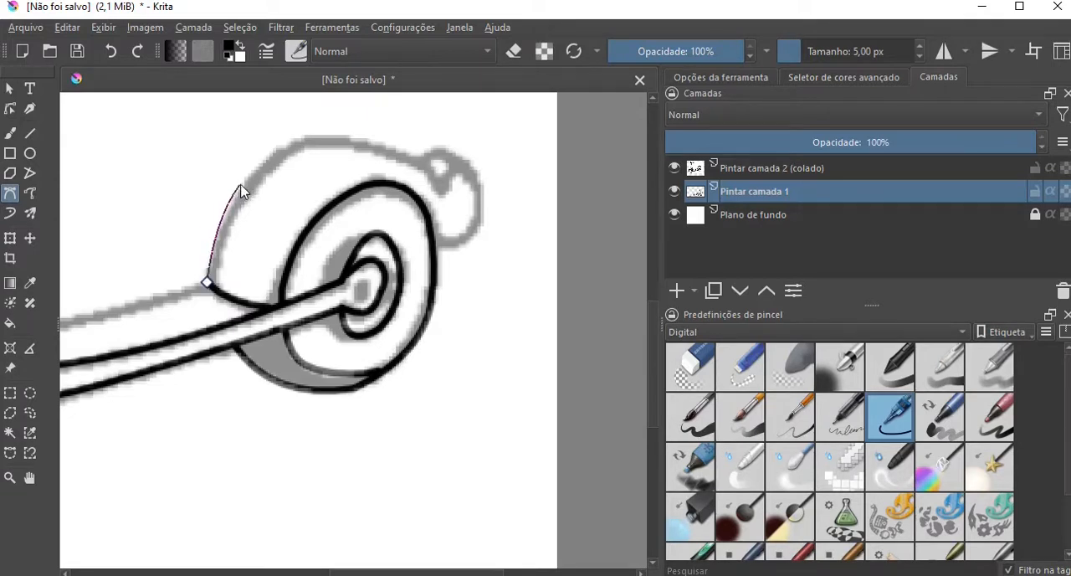
click(275, 158)
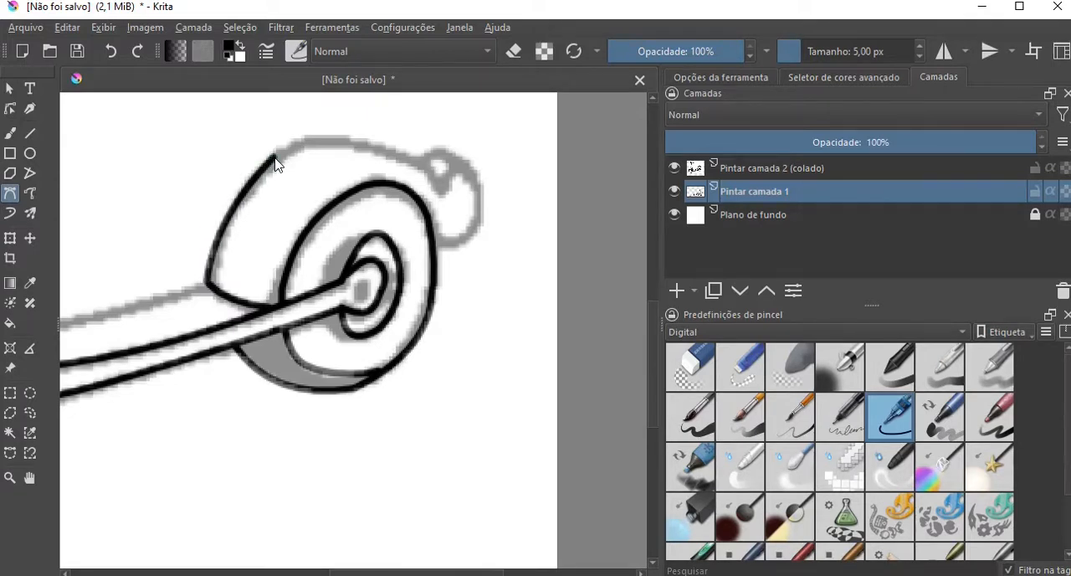
double_click(383, 150)
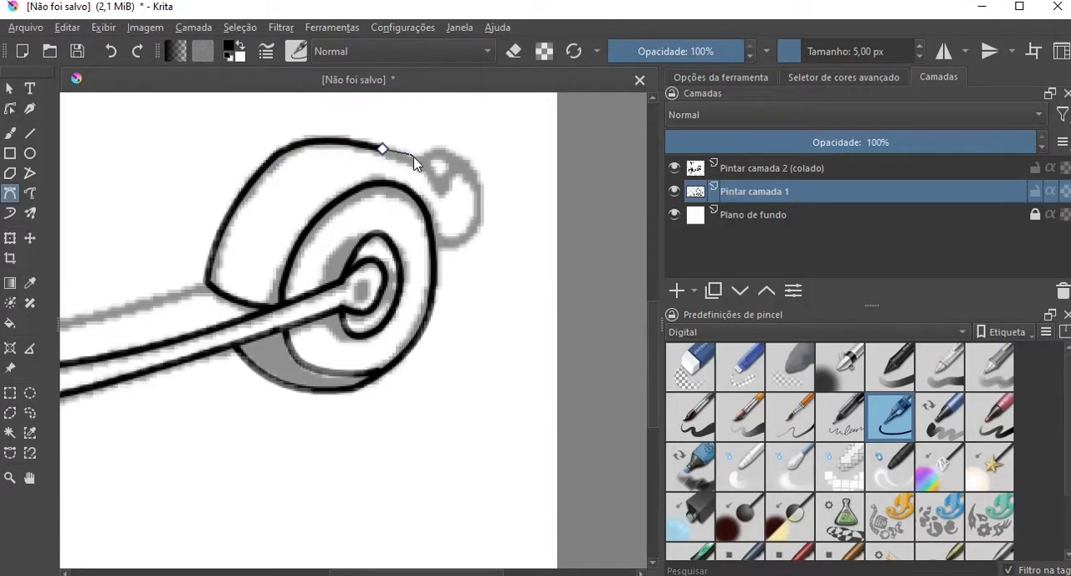
click(439, 187)
Trace the rounded tail piece behind the fender, including the small arc on its upper side.
click(457, 166)
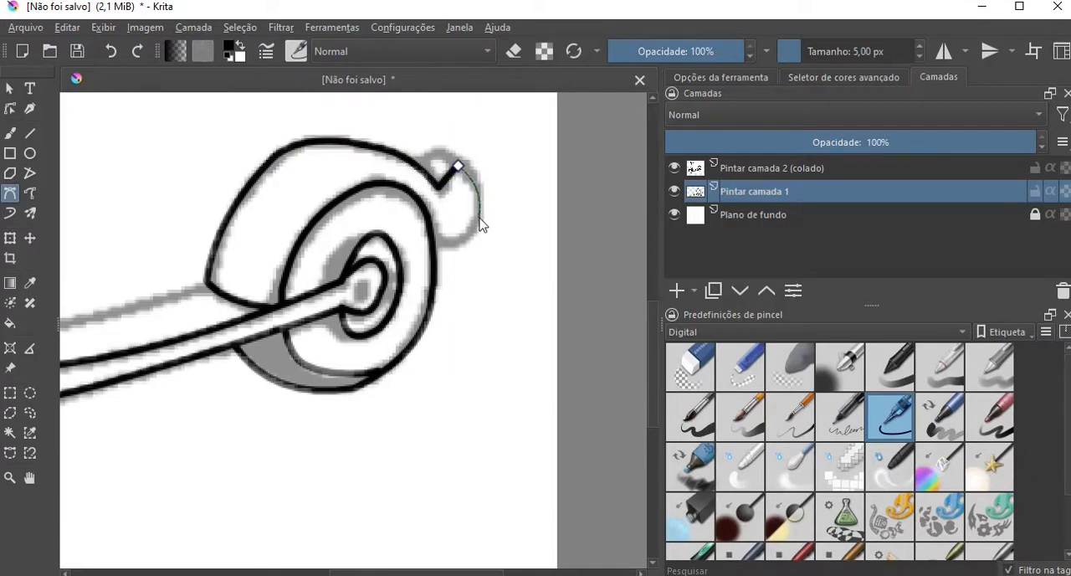
click(479, 219)
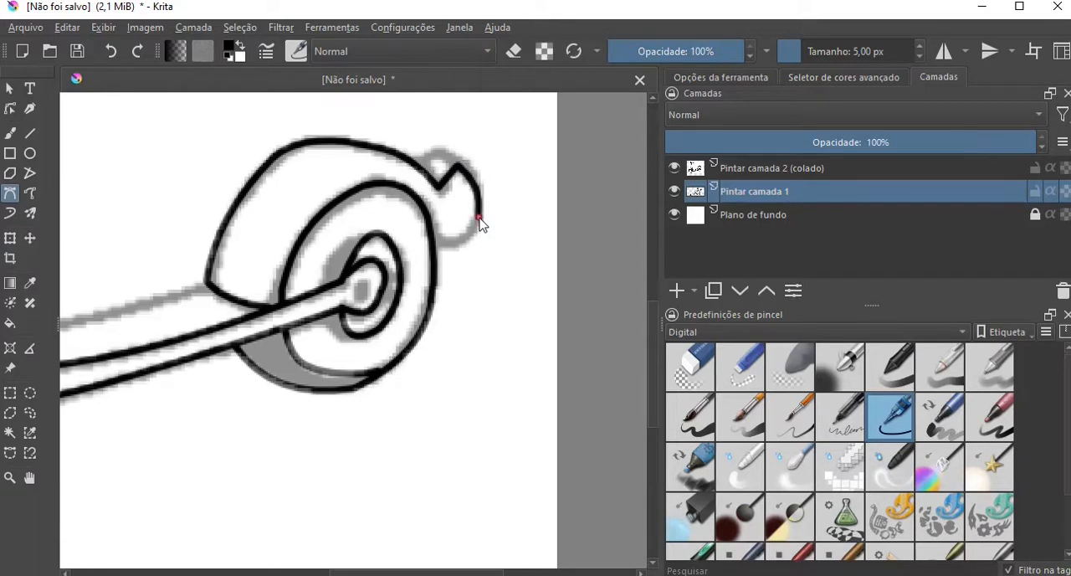
double_click(438, 243)
double_click(457, 169)
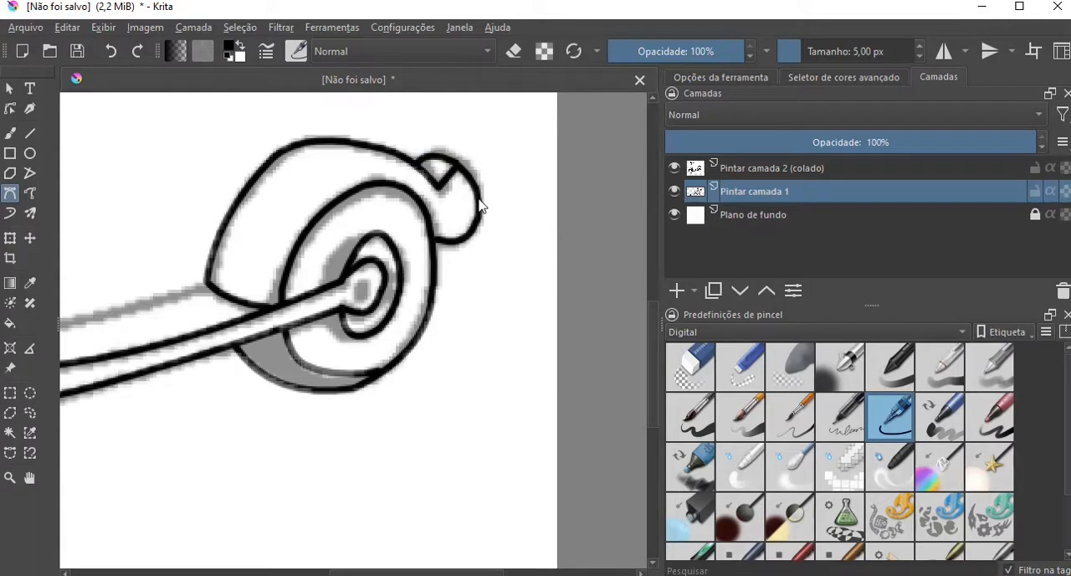
Trace the deck's upper edge from the front neck to the lower corner of the rear fender.
scroll(480, 204, down, 2)
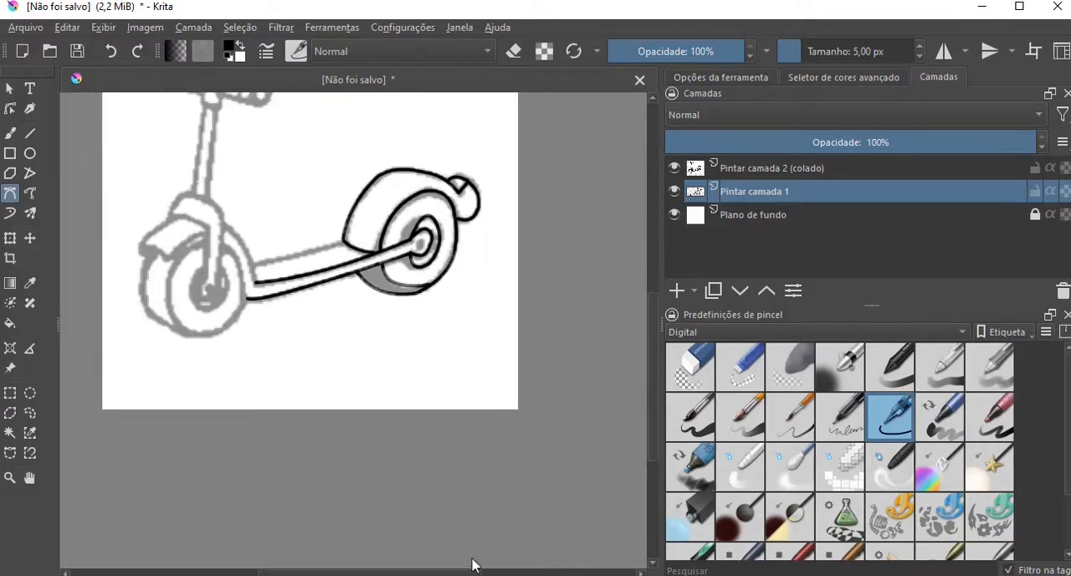
scroll(330, 388, up, 3)
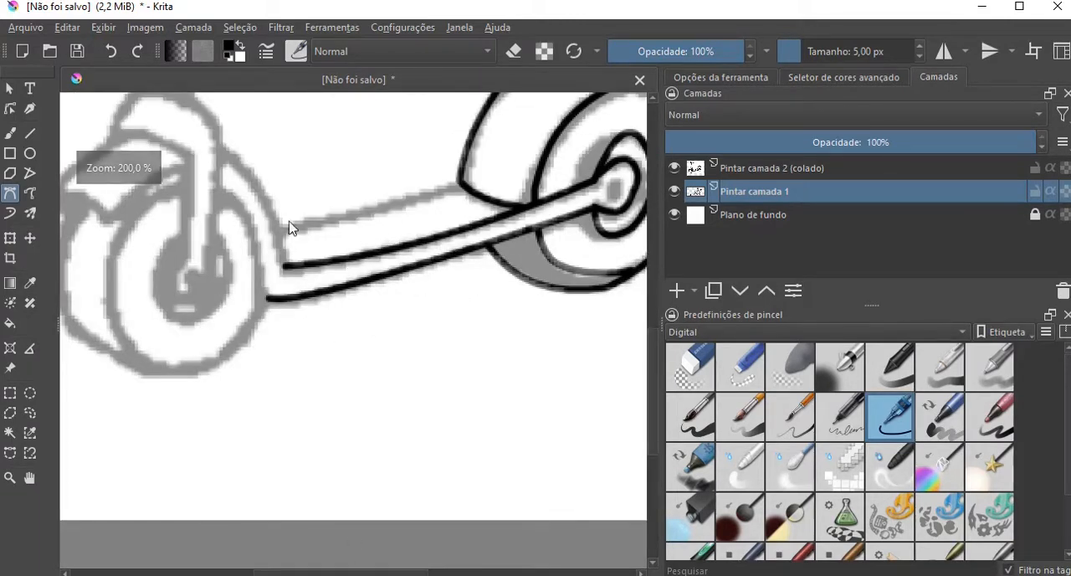
drag(278, 226, 371, 220)
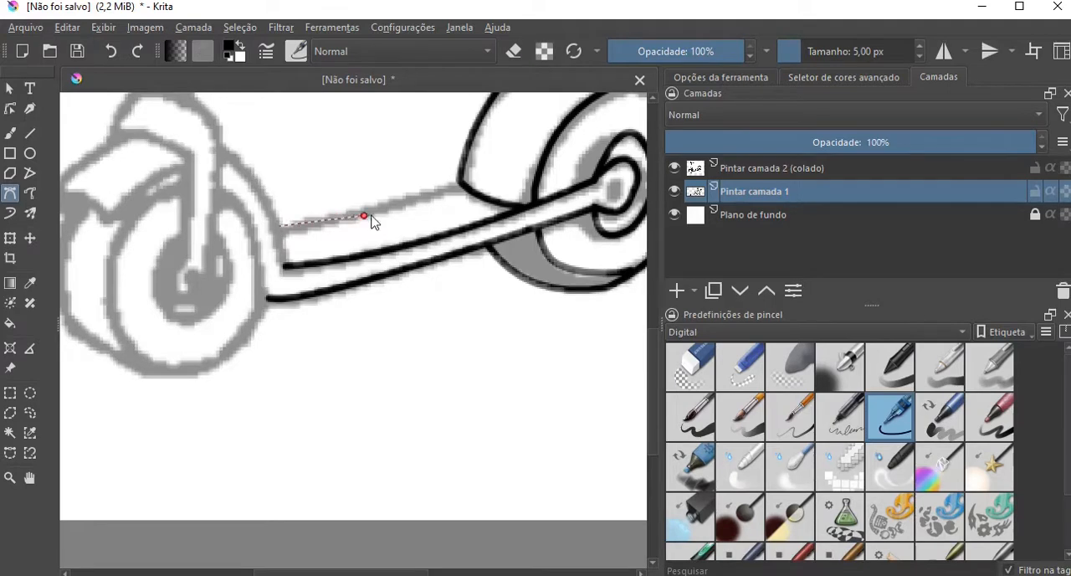
double_click(462, 183)
Trace the outer and inner curves of the neck that joins the deck to the front fork.
scroll(410, 256, down, 1)
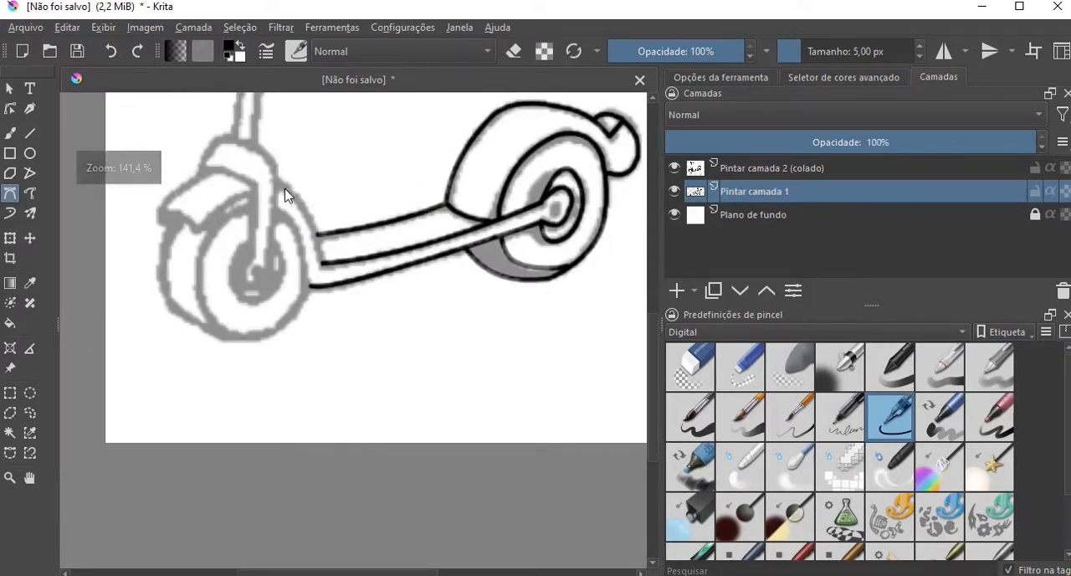
mouse_move(279, 183)
mouse_down()
mouse_move(305, 192)
mouse_move(288, 211)
mouse_up()
double_click(323, 261)
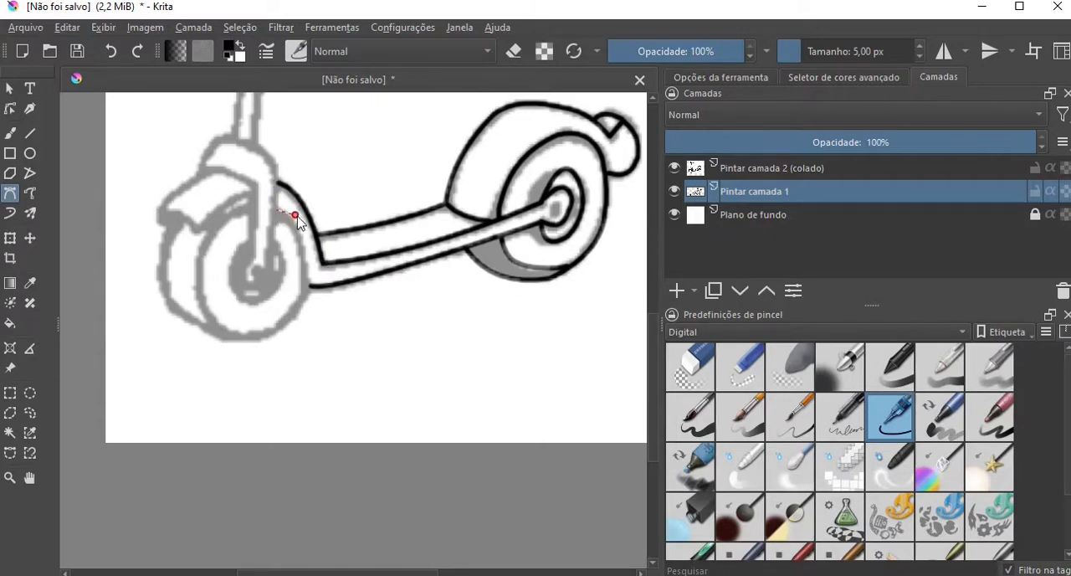
double_click(310, 290)
Trace the front tyre's lower edge along the underside and up to the deck's front corner.
drag(232, 340, 238, 351)
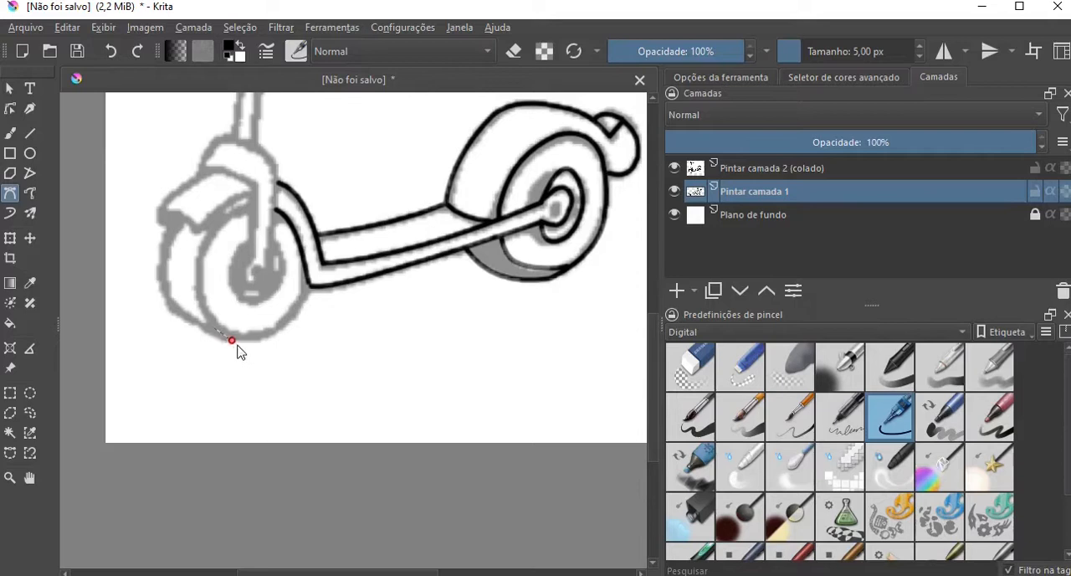
double_click(289, 326)
drag(304, 307, 308, 313)
double_click(309, 287)
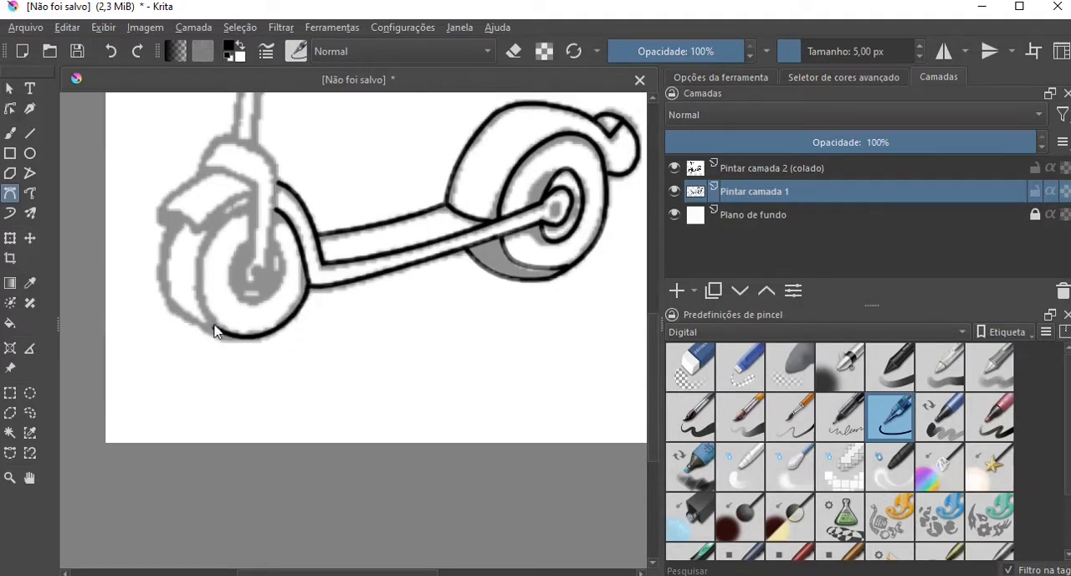
Trace the front edge of the front tyre's face up to the fork, plus the tyre's outer tread outline up to the fender.
click(215, 331)
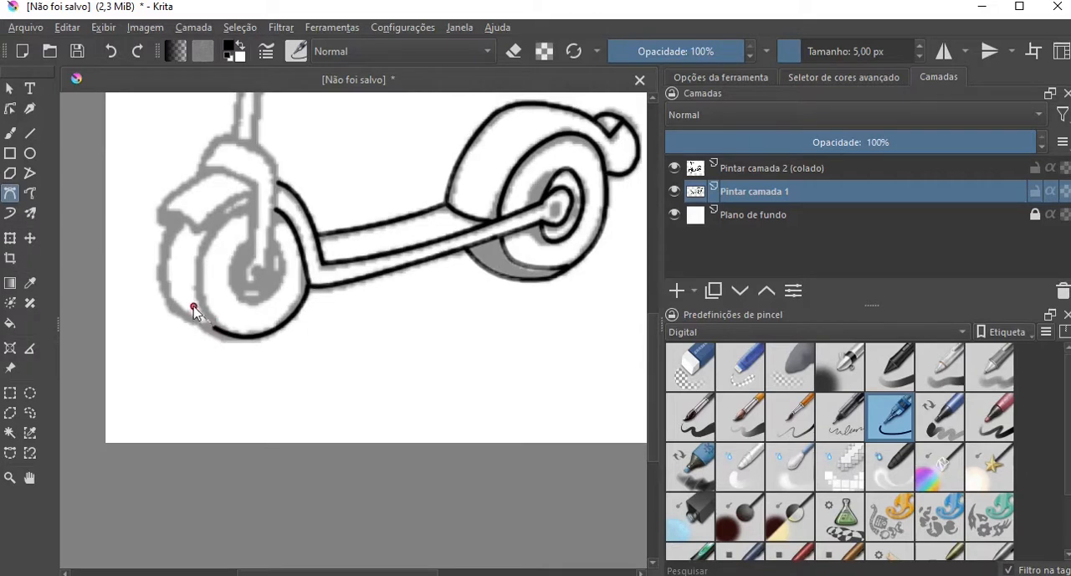
double_click(201, 261)
click(200, 261)
double_click(250, 213)
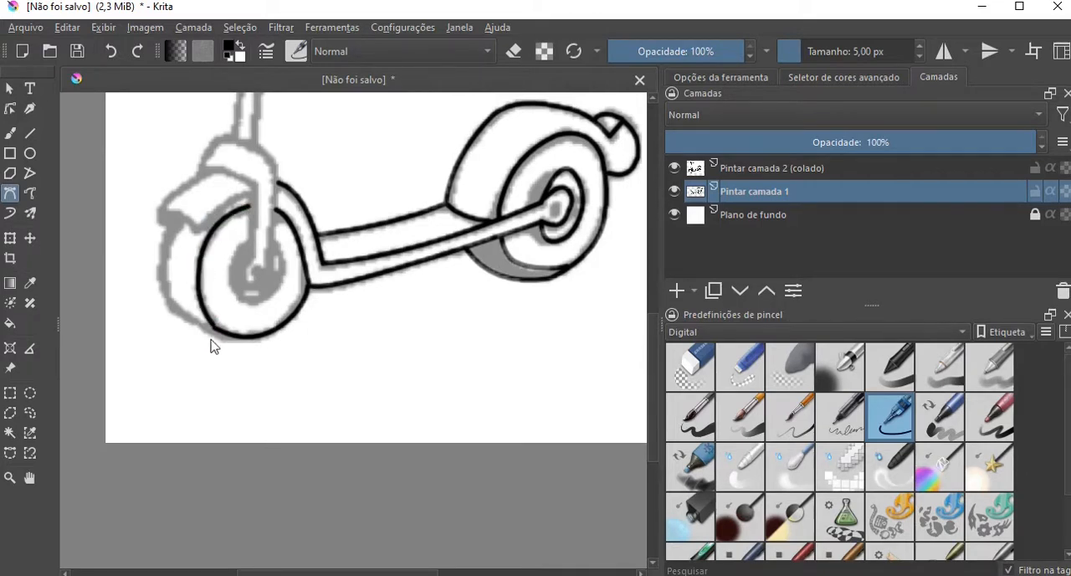
double_click(167, 308)
drag(166, 305, 154, 269)
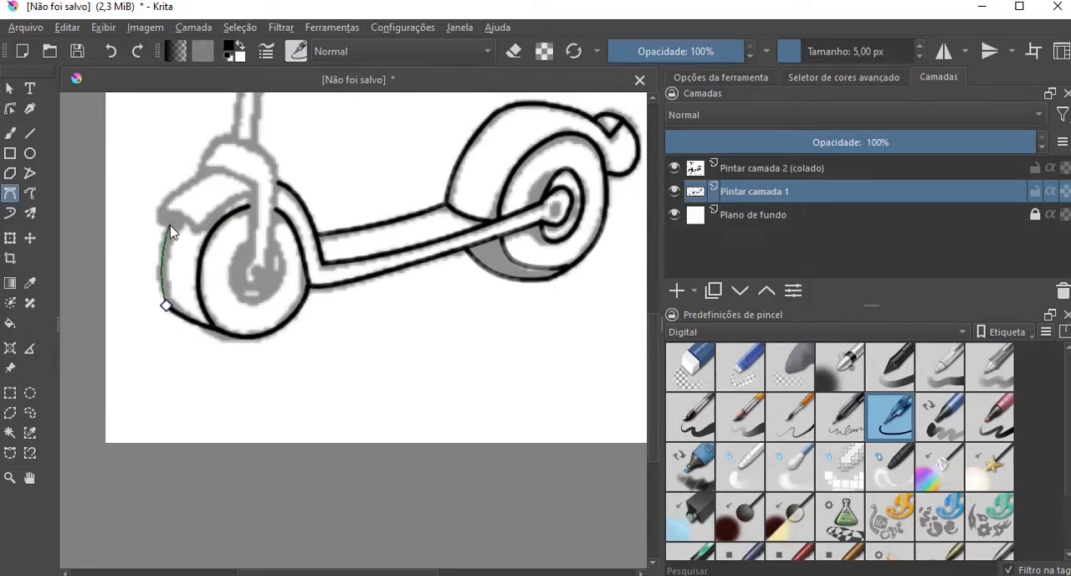
double_click(172, 219)
Trace the front fender's lower edge from its front tip through the corner to the fork.
click(159, 216)
click(192, 228)
double_click(251, 198)
Trace both sides of the front fork and its rounded end around the axle.
drag(252, 184, 252, 253)
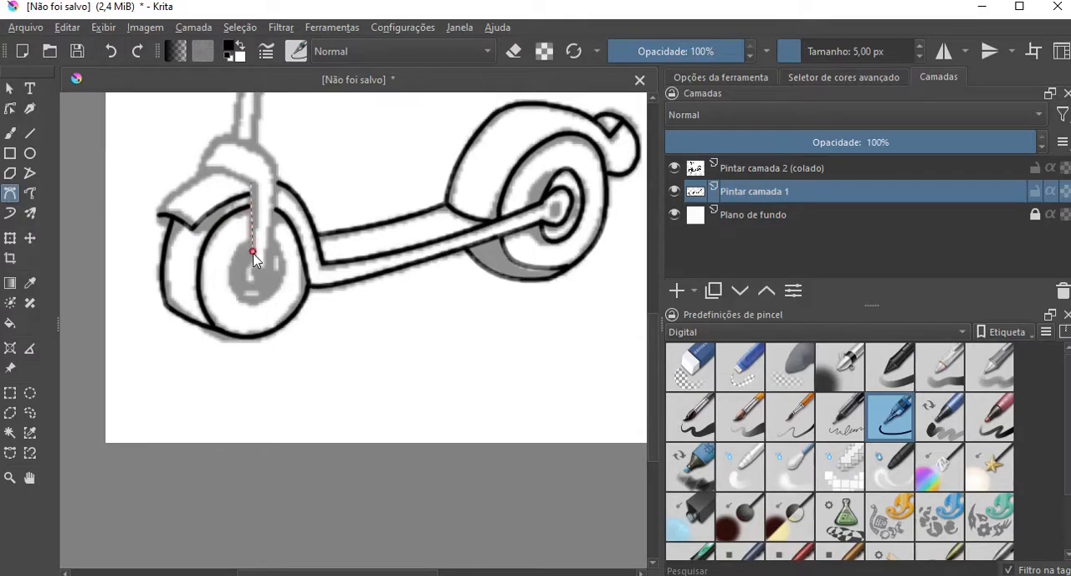
double_click(252, 256)
click(265, 262)
scroll(279, 201, up, 2)
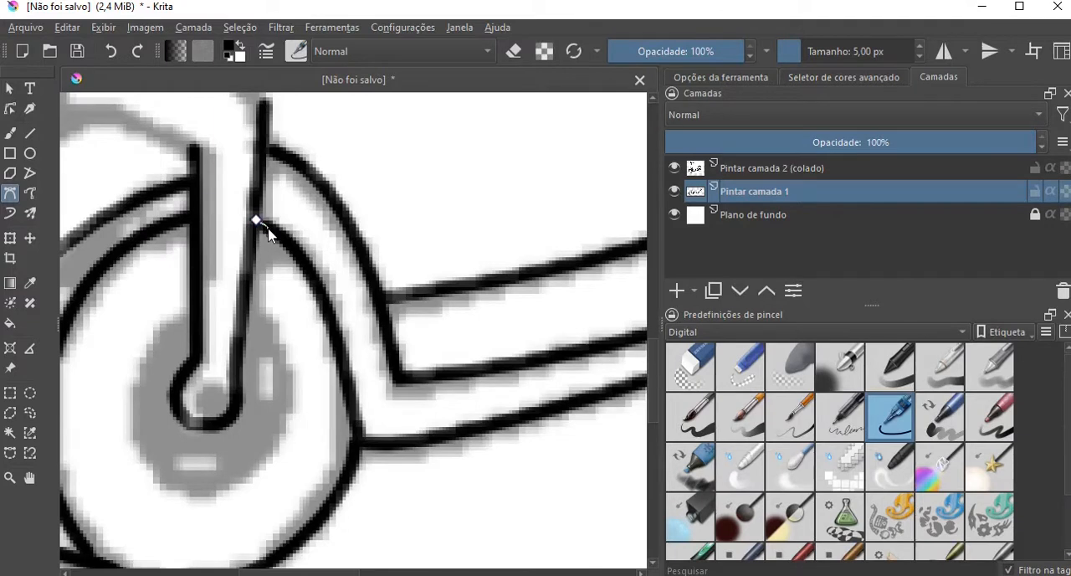
scroll(246, 208, down, 2)
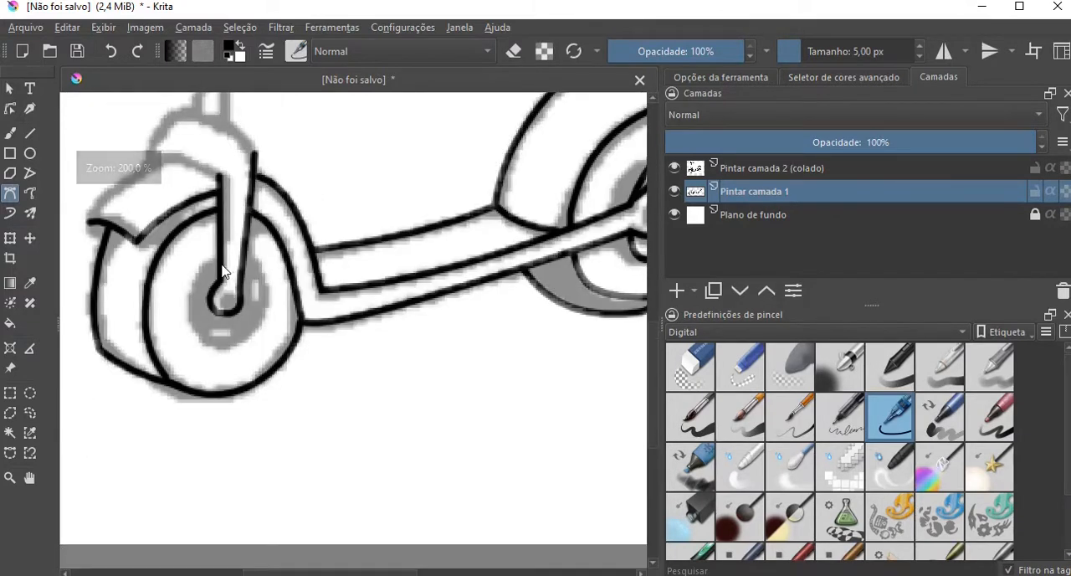
Trace the front wheel's hub outline around the fork end, from one side of the fork to the other.
click(220, 258)
double_click(192, 299)
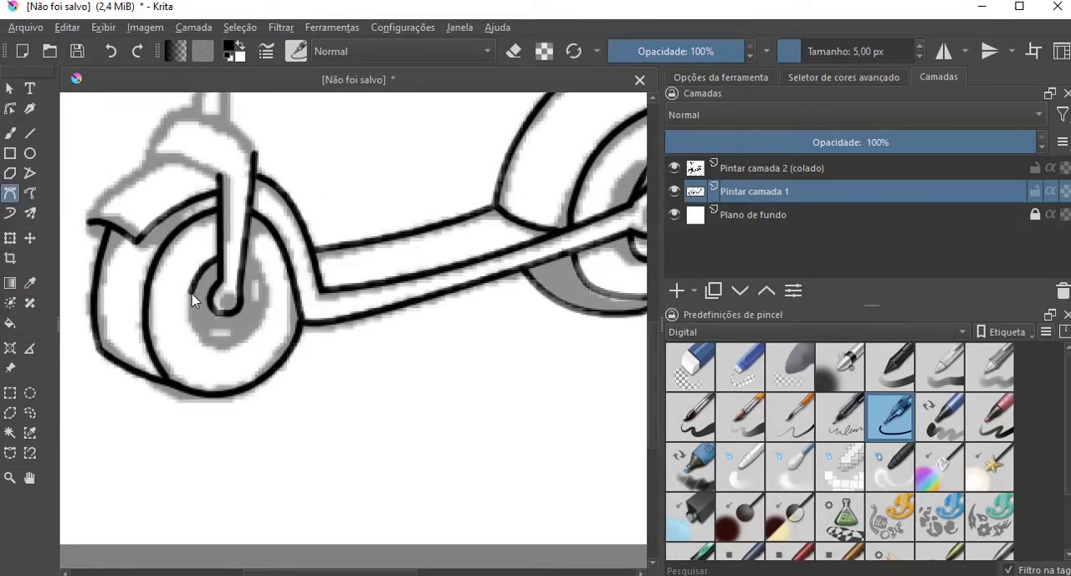
drag(185, 313, 266, 292)
double_click(207, 344)
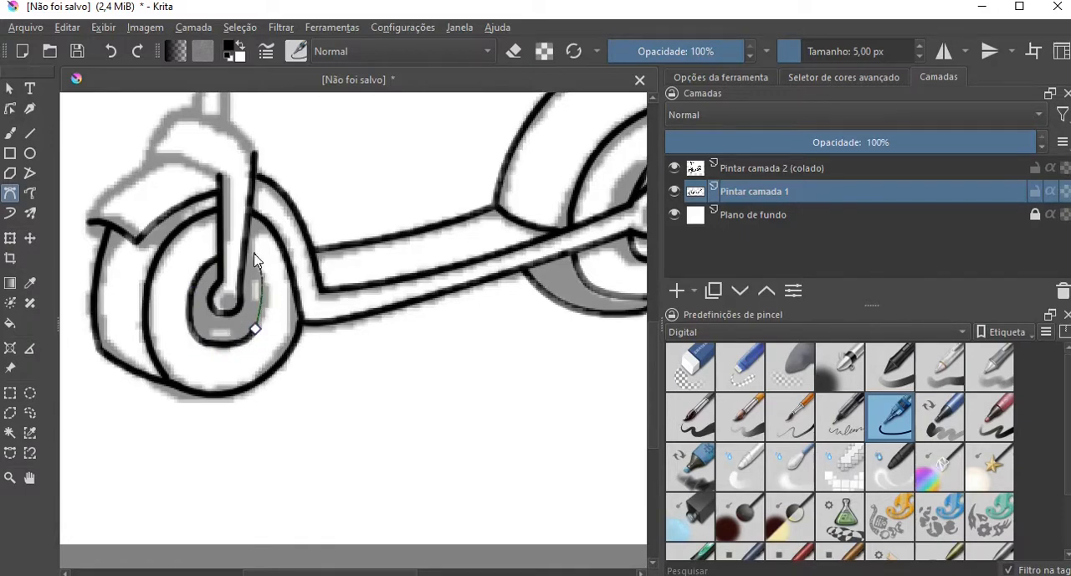
double_click(263, 271)
scroll(227, 308, up, 2)
scroll(227, 309, down, 2)
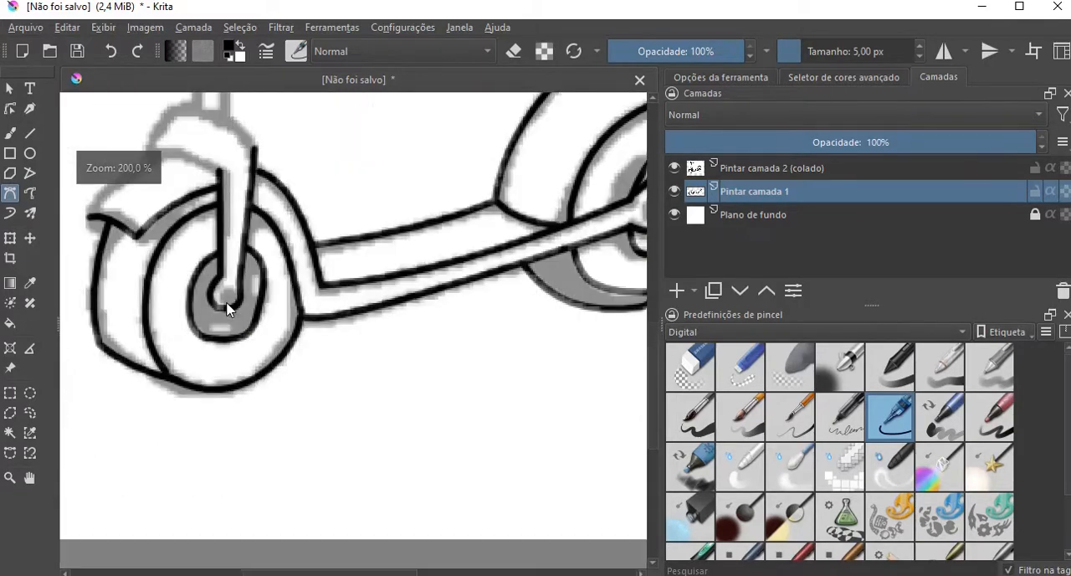
Trace the lower edge of the fork crown and the front fender's upper outline from its tip to the crown.
drag(347, 574, 326, 574)
click(222, 154)
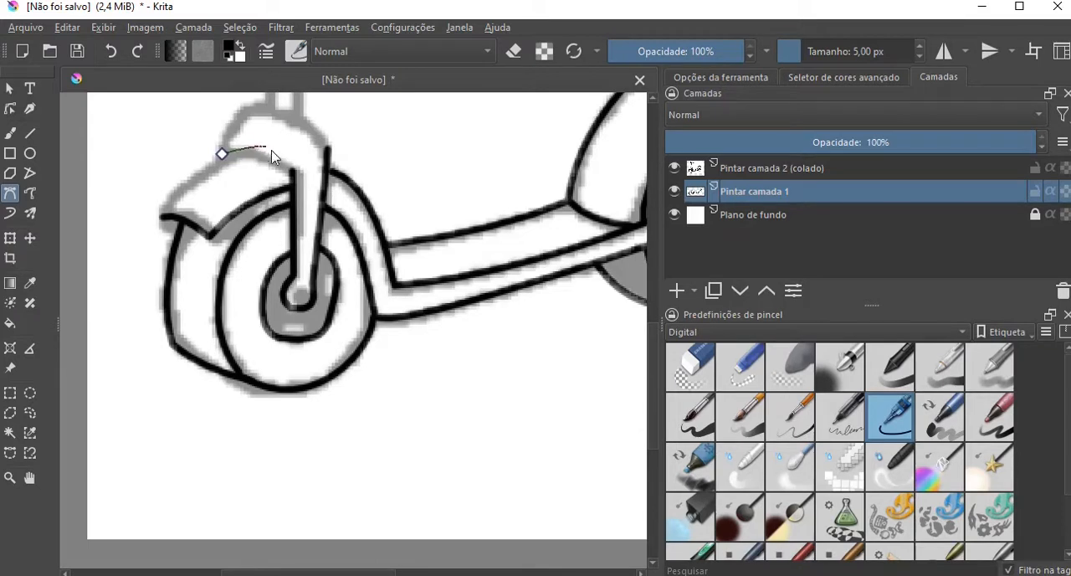
double_click(293, 177)
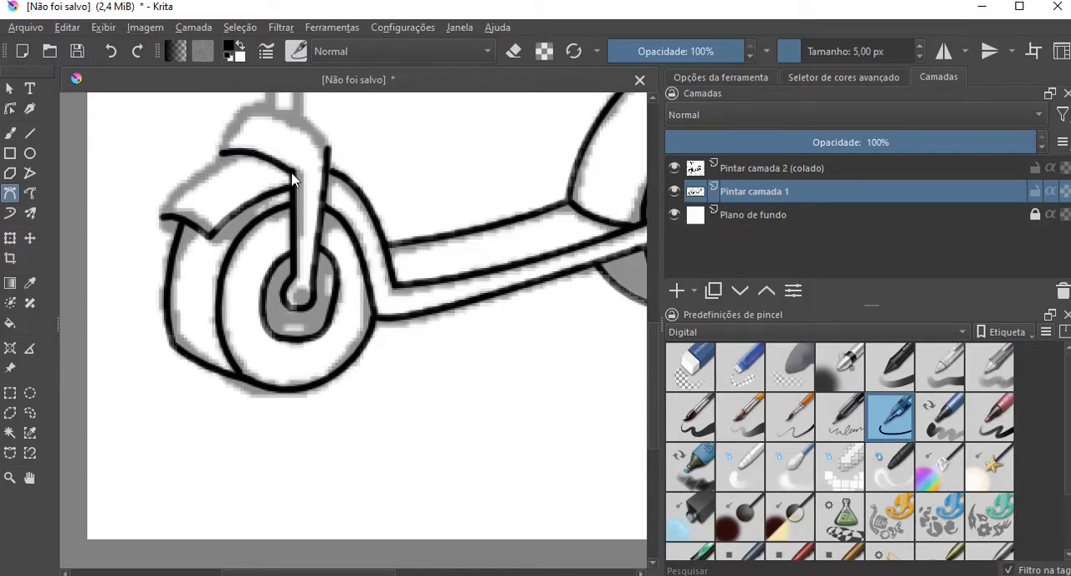
click(163, 219)
double_click(241, 162)
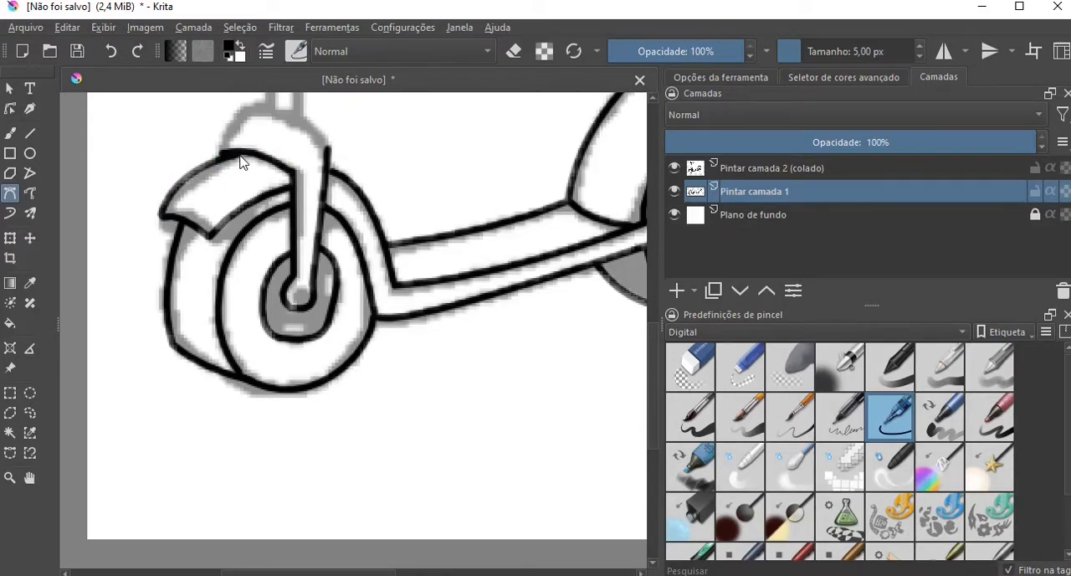
Trace the fork crown's upper outline from its front corner over the top to the back of the fork.
scroll(650, 346, up, 3)
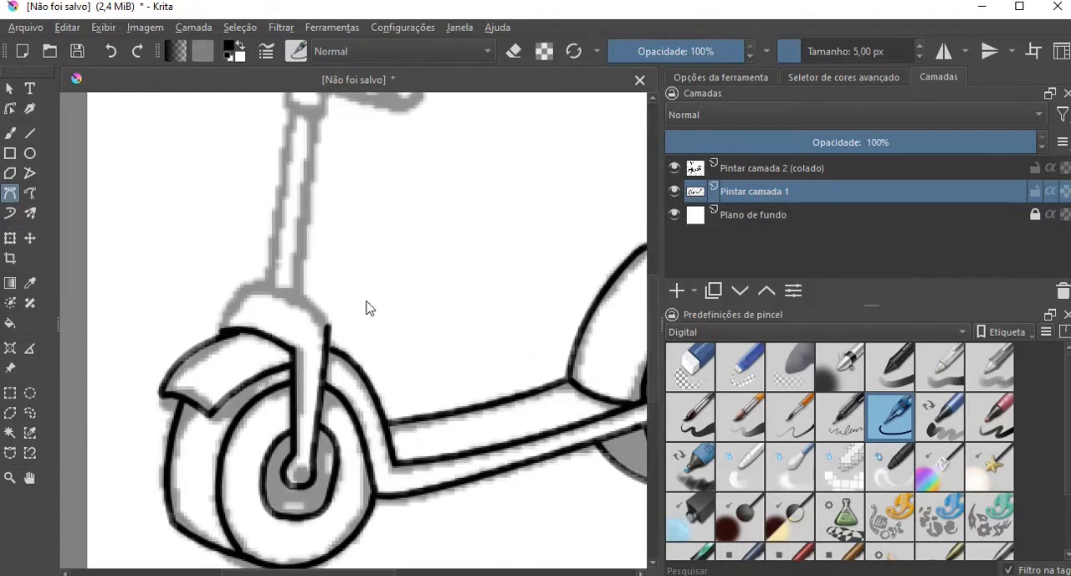
click(219, 312)
double_click(256, 290)
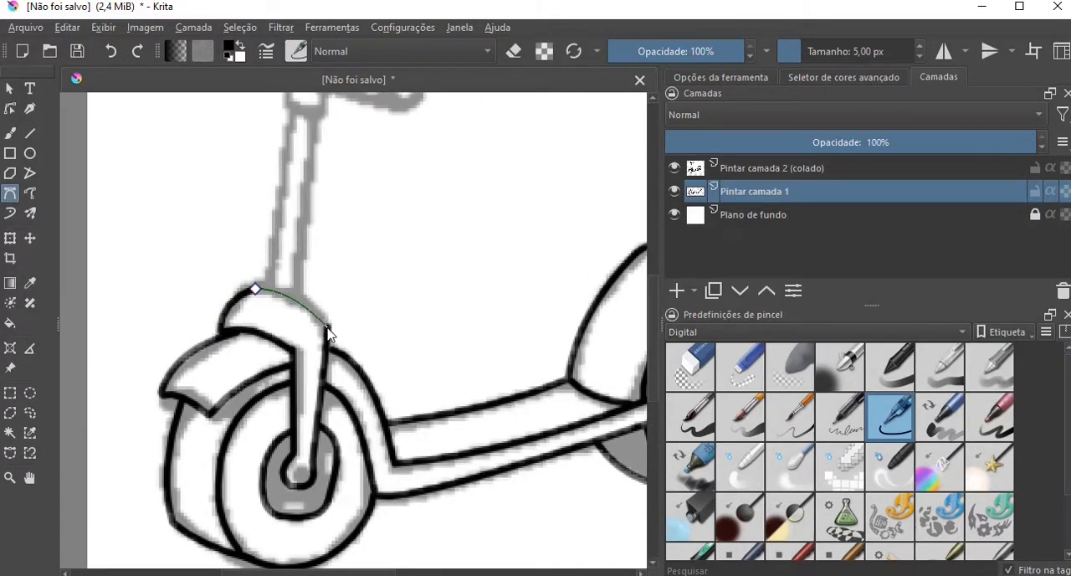
Trace both sides of the steering column and the short line across its upper end beneath the handlebar clamp.
scroll(393, 352, down, 2)
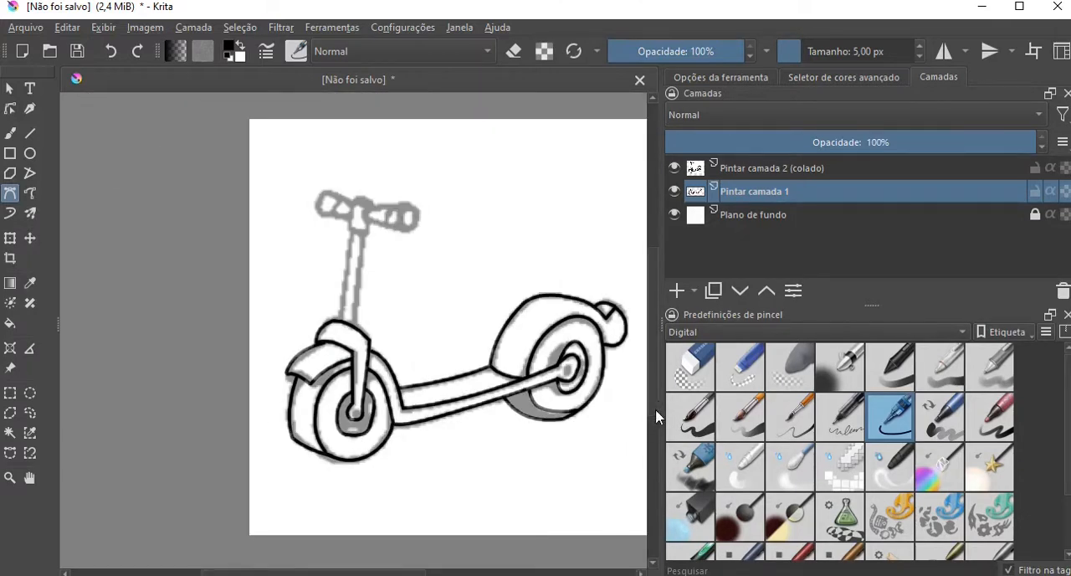
scroll(586, 385, up, 2)
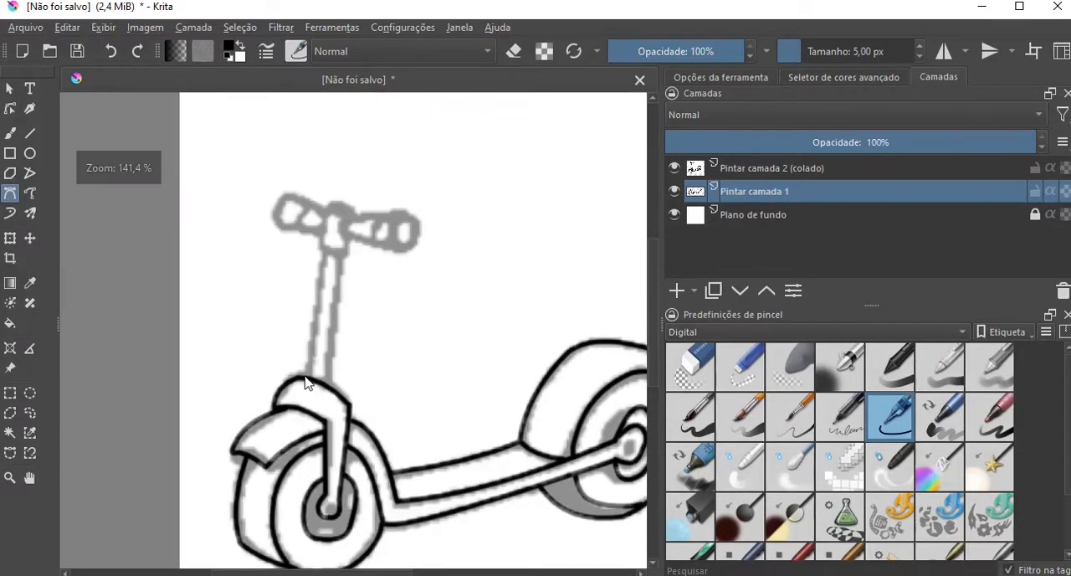
click(325, 250)
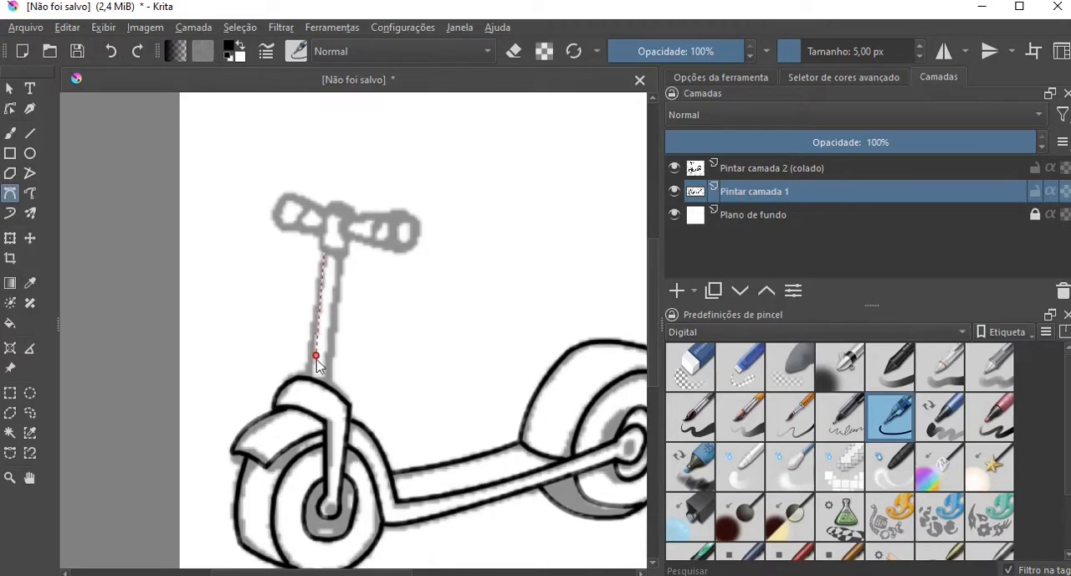
double_click(307, 382)
scroll(340, 255, up, 1)
click(344, 224)
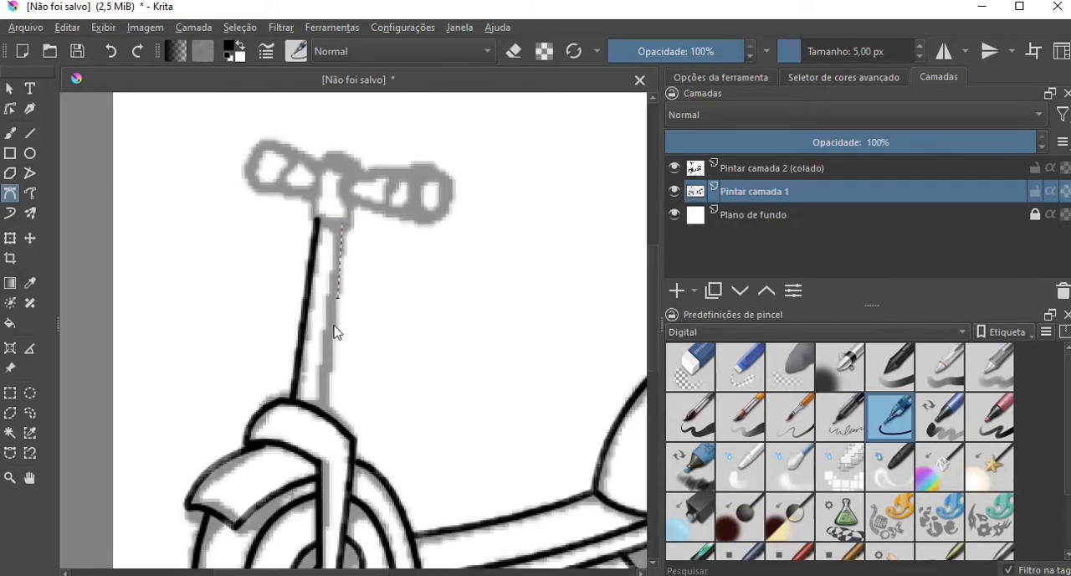
double_click(326, 413)
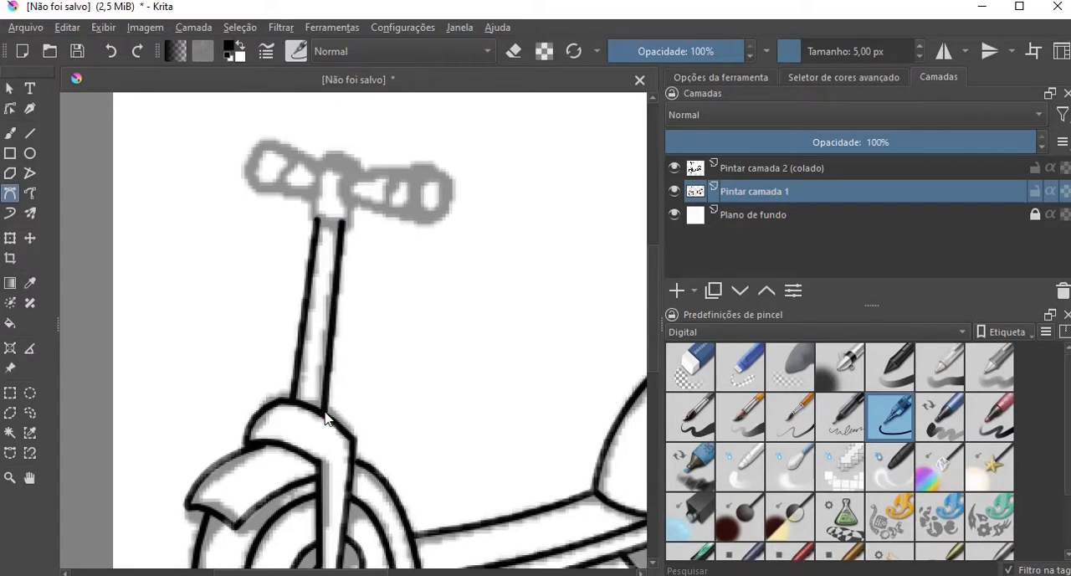
click(310, 216)
double_click(348, 220)
Trace the right handlebar grip's outline, including its rounded inner end, lower edge, outer end and upper edge.
click(356, 177)
double_click(351, 206)
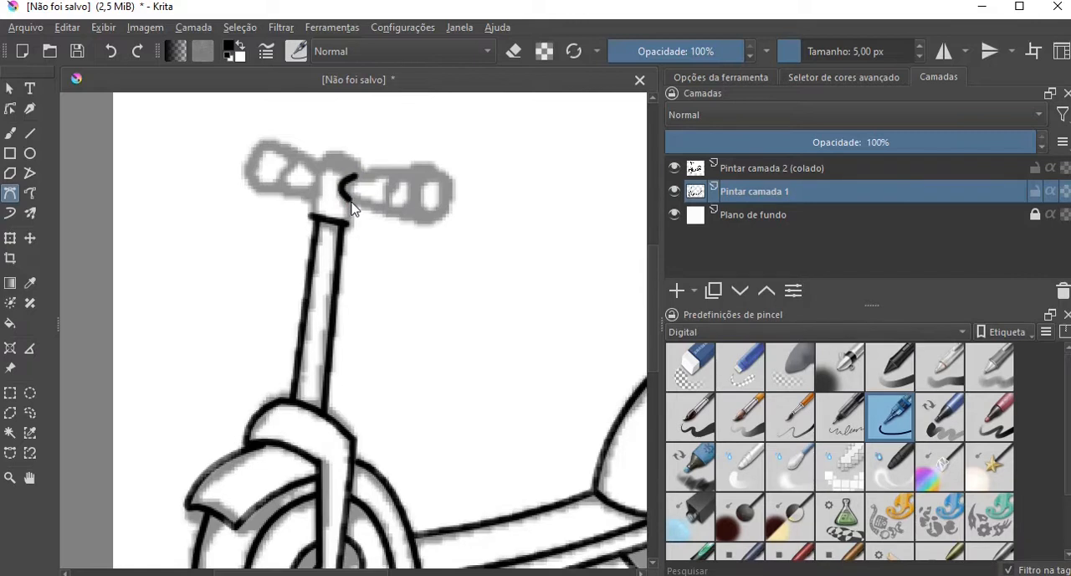
double_click(434, 220)
drag(434, 220, 471, 218)
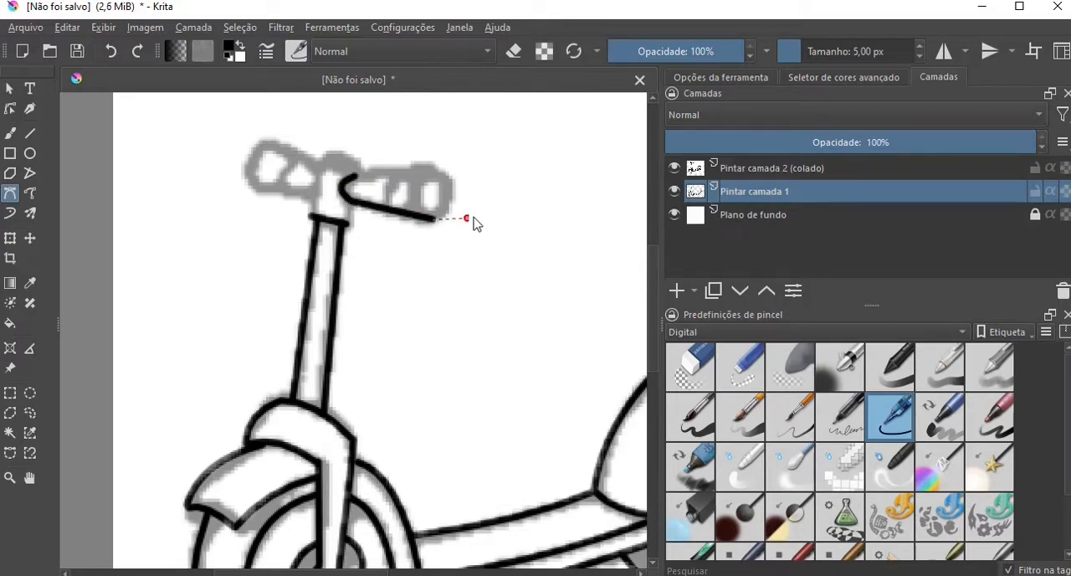
double_click(436, 167)
click(436, 167)
double_click(356, 178)
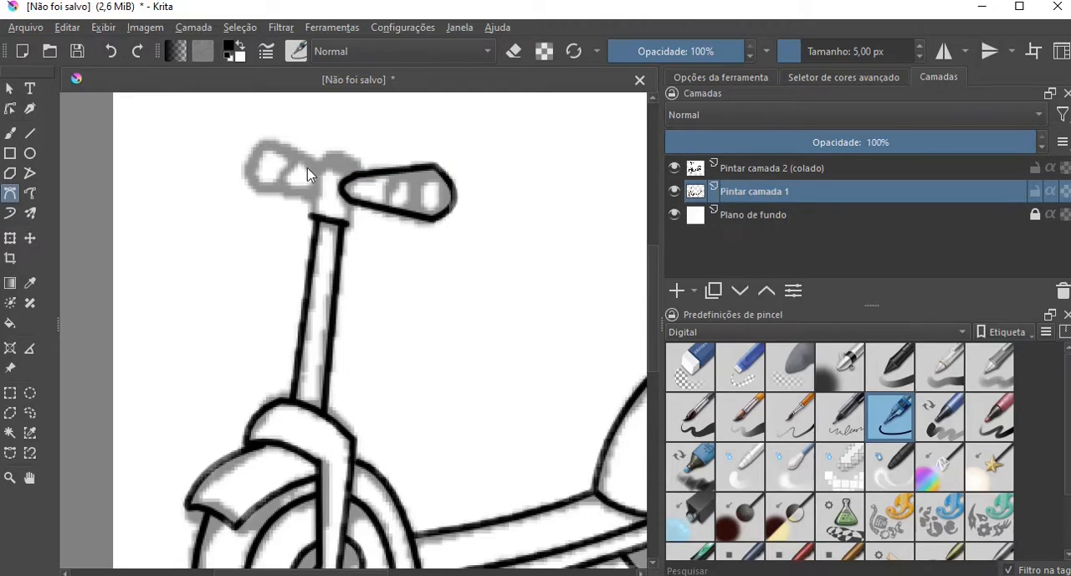
Trace the handlebar clamp's rounded top and both of its sides down to the steering column.
drag(317, 168, 340, 150)
double_click(362, 178)
click(317, 166)
double_click(310, 218)
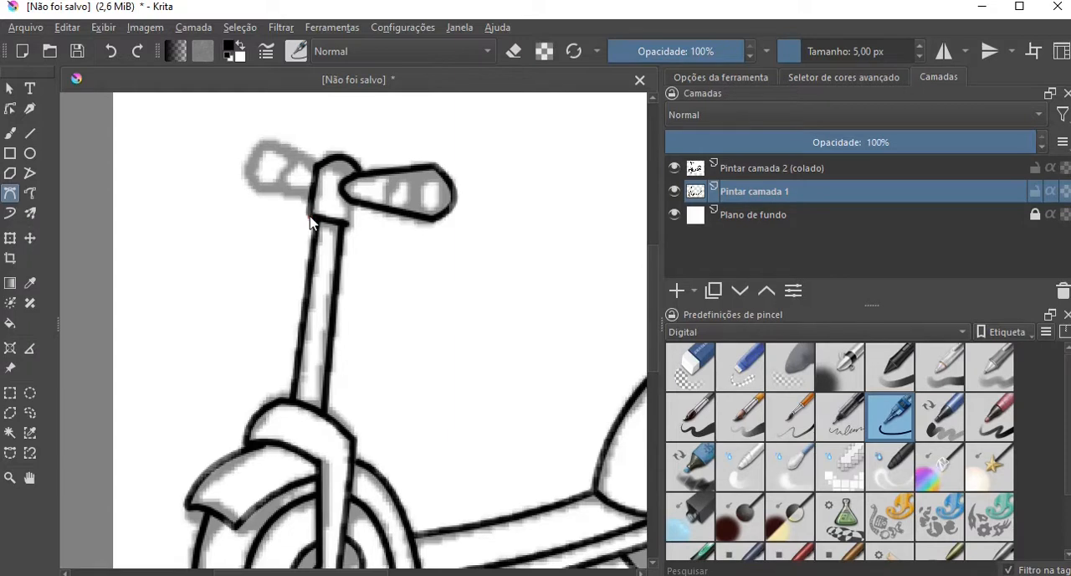
click(351, 203)
double_click(348, 224)
Trace the left handlebar grip's outline from the clamp around its outer end and back.
click(262, 144)
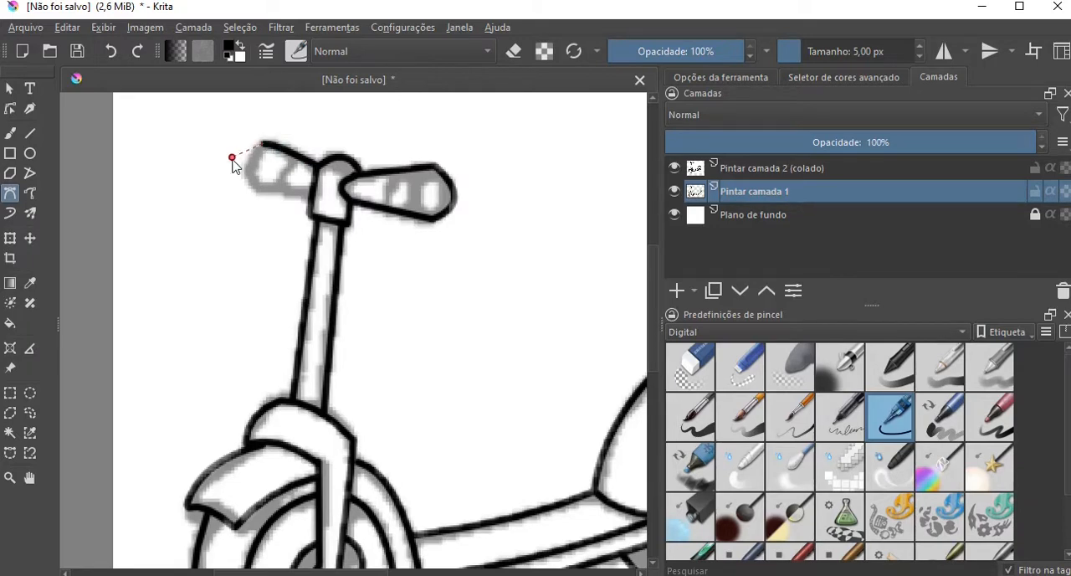
click(255, 188)
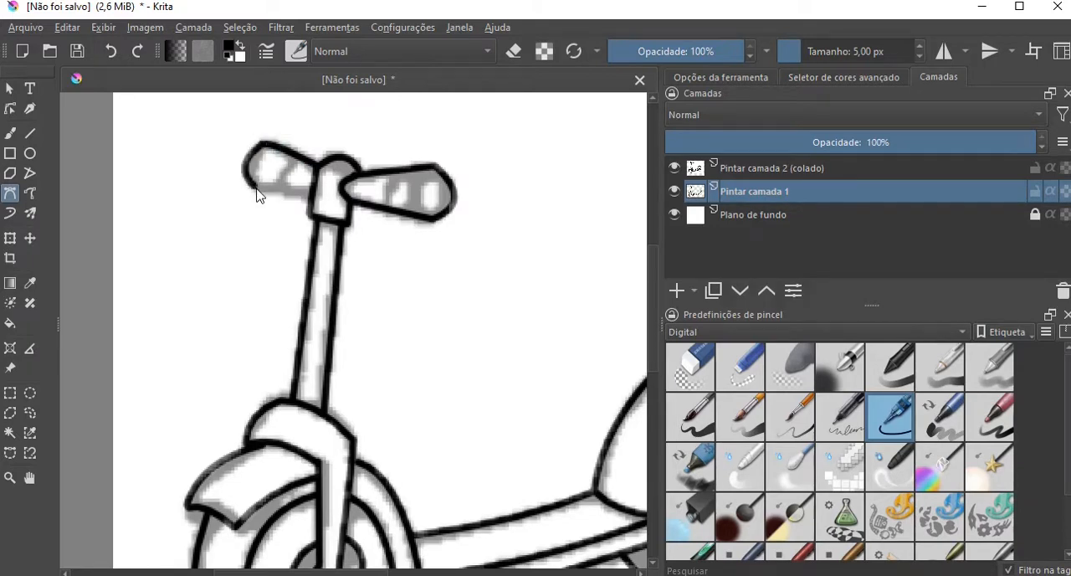
double_click(312, 199)
Trace the curved band lines across the left and right handlebar grips.
drag(293, 158, 276, 165)
double_click(287, 185)
double_click(390, 212)
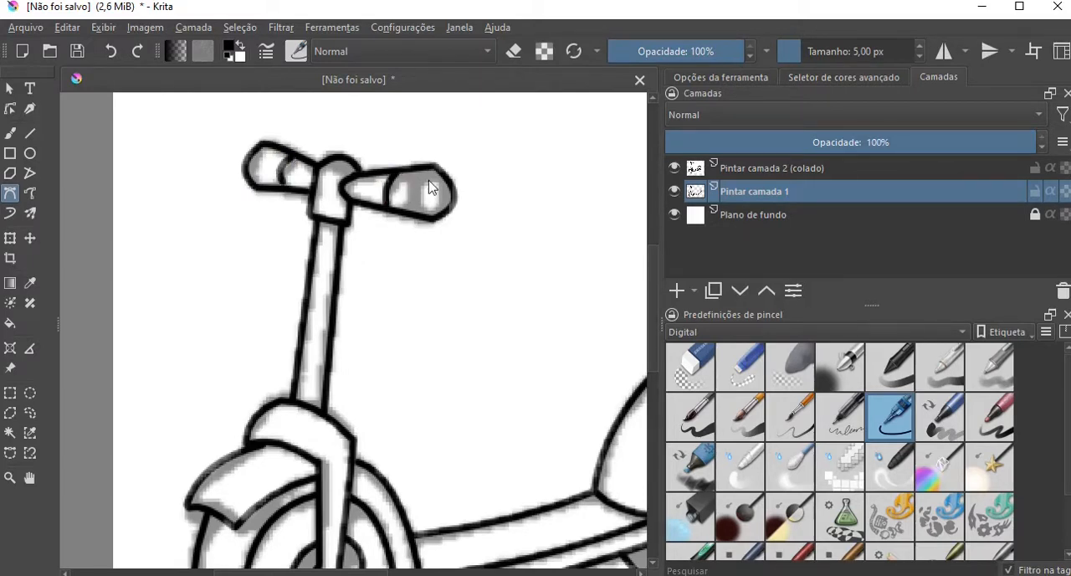
drag(432, 166, 406, 182)
double_click(416, 212)
Delete the pasted reference layer "Pintar camada 2 (colado)", keeping the traced lines and the background.
scroll(438, 268, down, 1)
scroll(469, 445, down, 1)
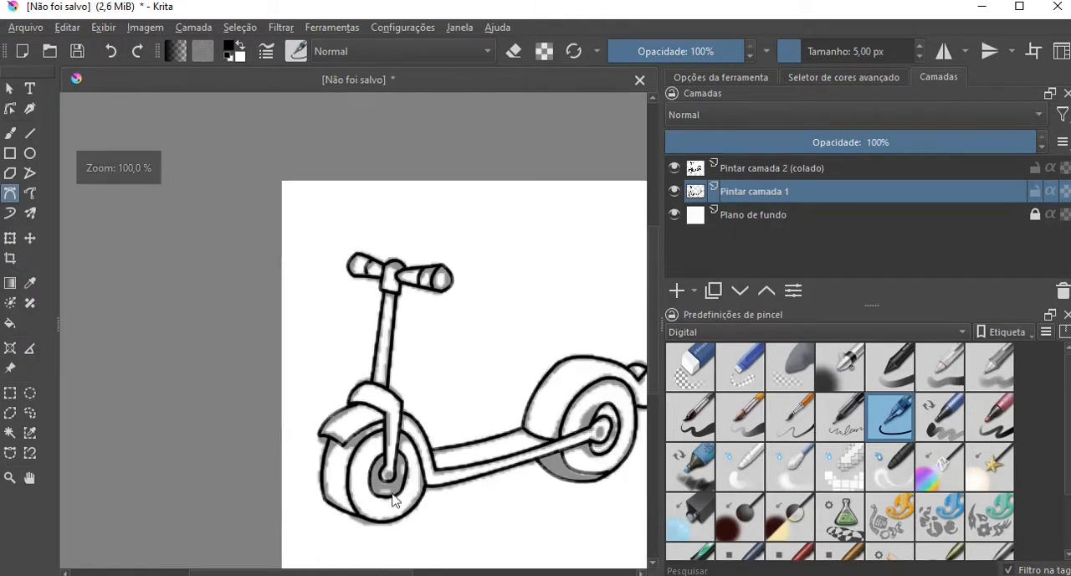
drag(306, 572, 358, 572)
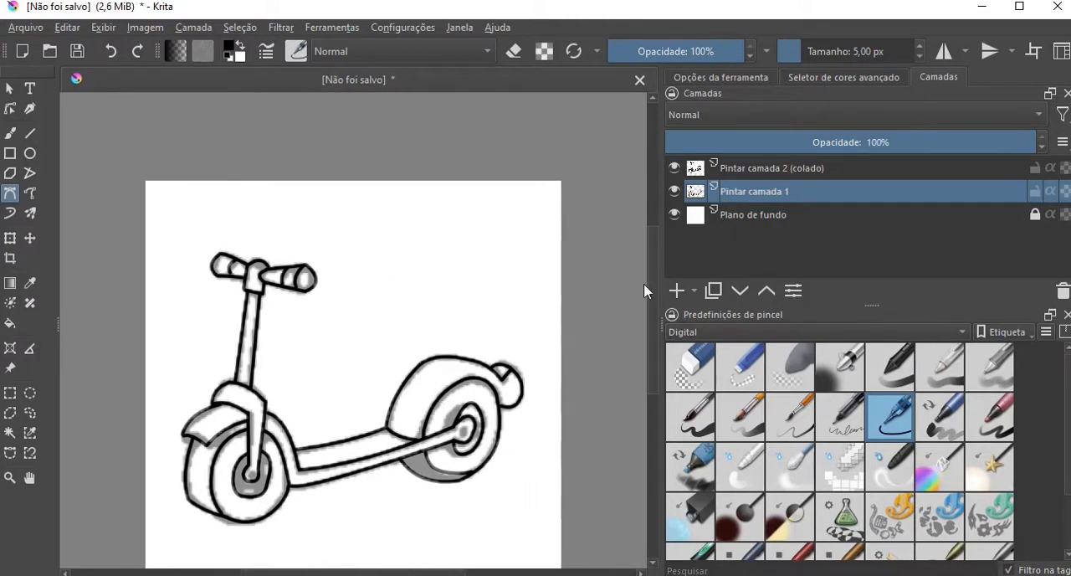
drag(654, 279, 651, 312)
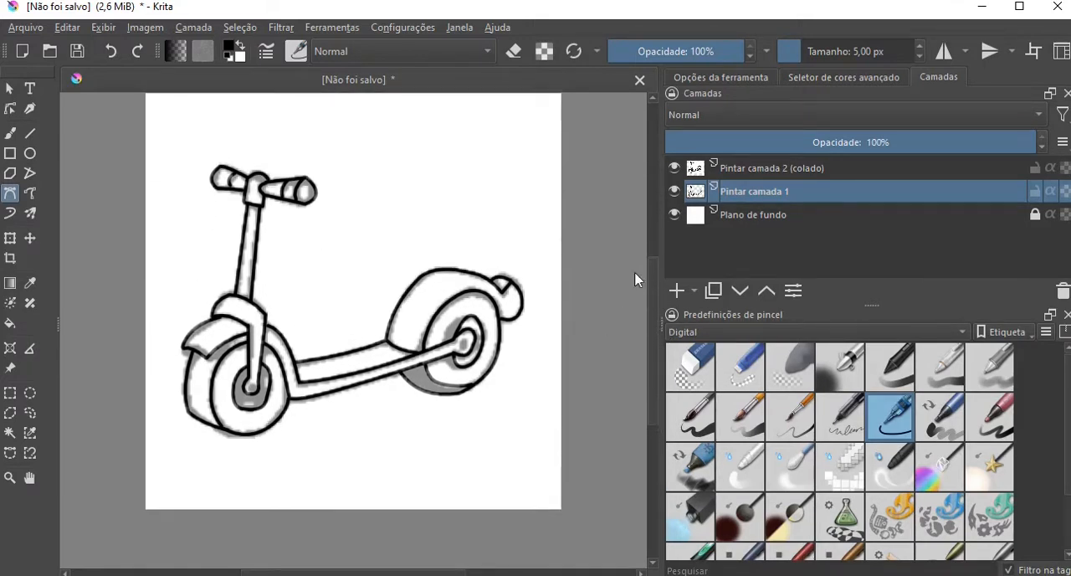
click(763, 170)
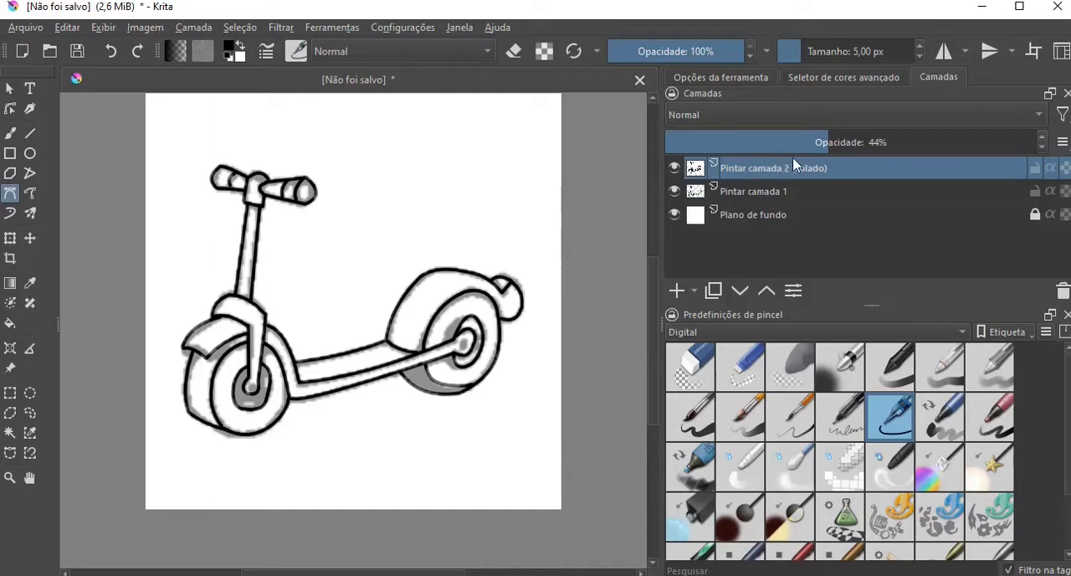
right_click(785, 174)
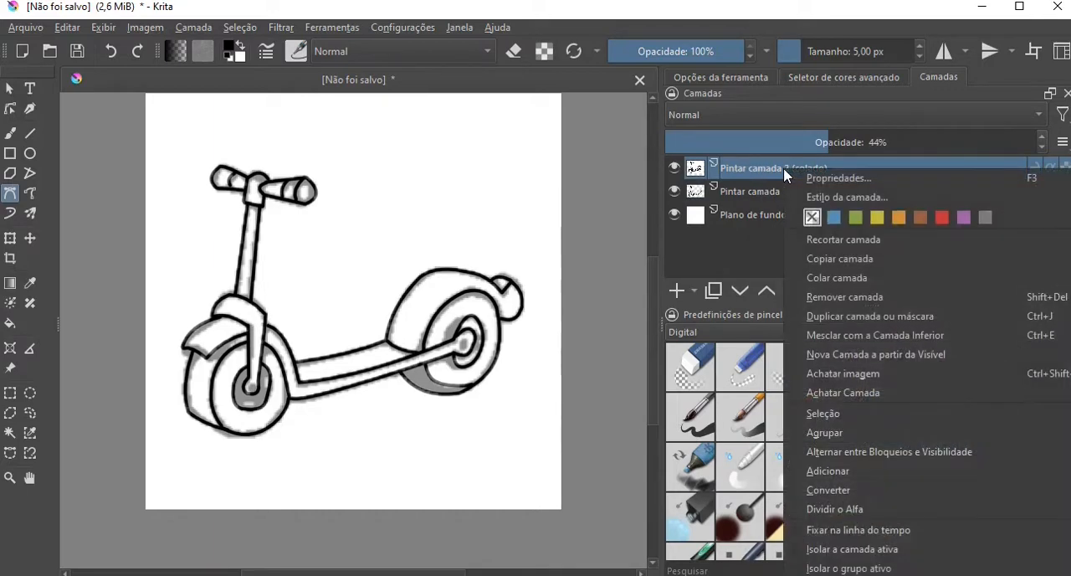
click(842, 294)
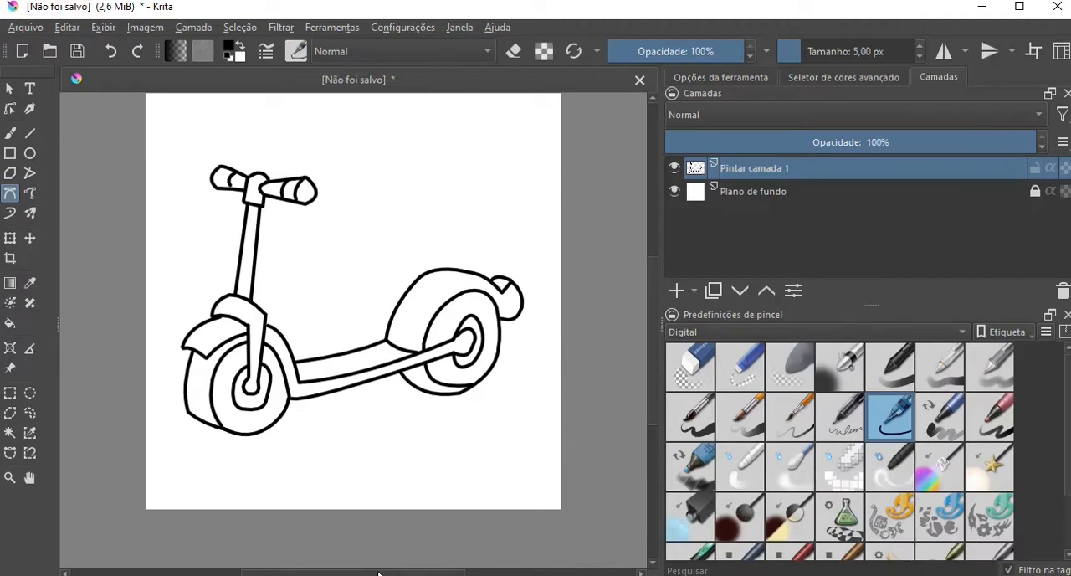
Export the scooter line art as a PNG image named "Patinete" in the "Alfabeto 4 Figuras" folder, keeping the default PNG options.
click(26, 30)
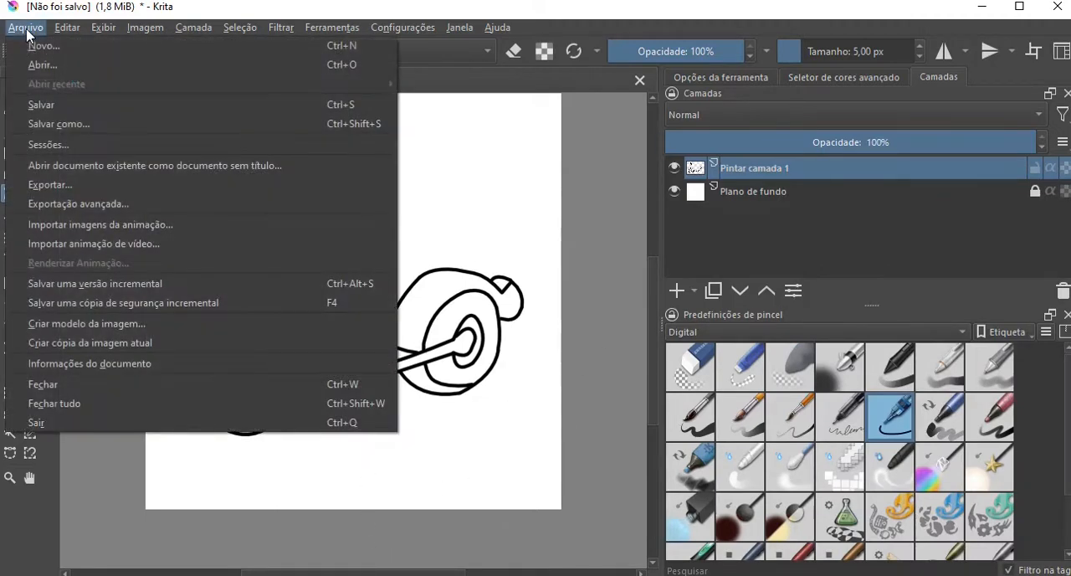
click(80, 186)
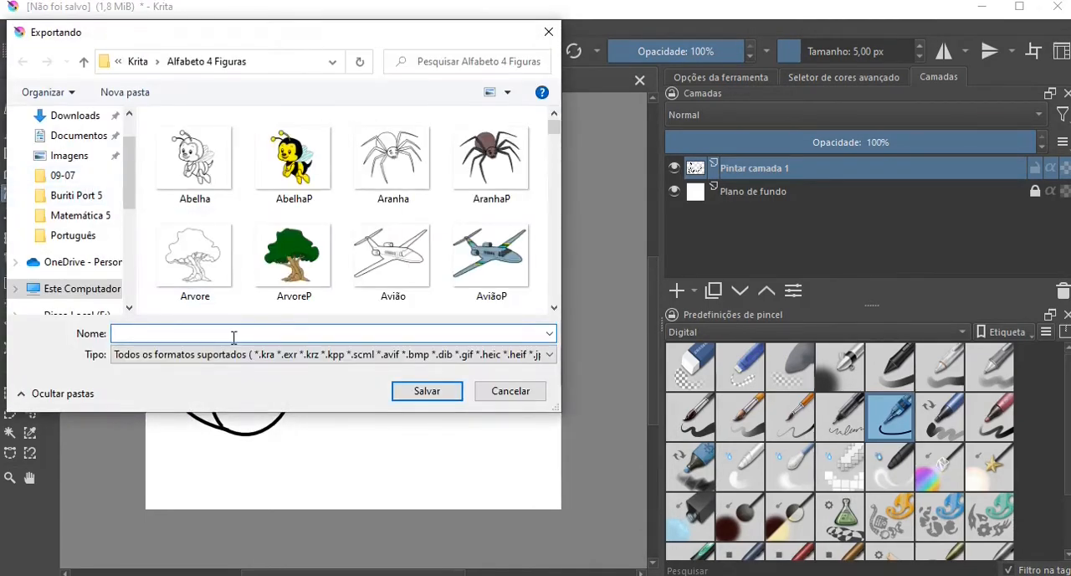
click(272, 354)
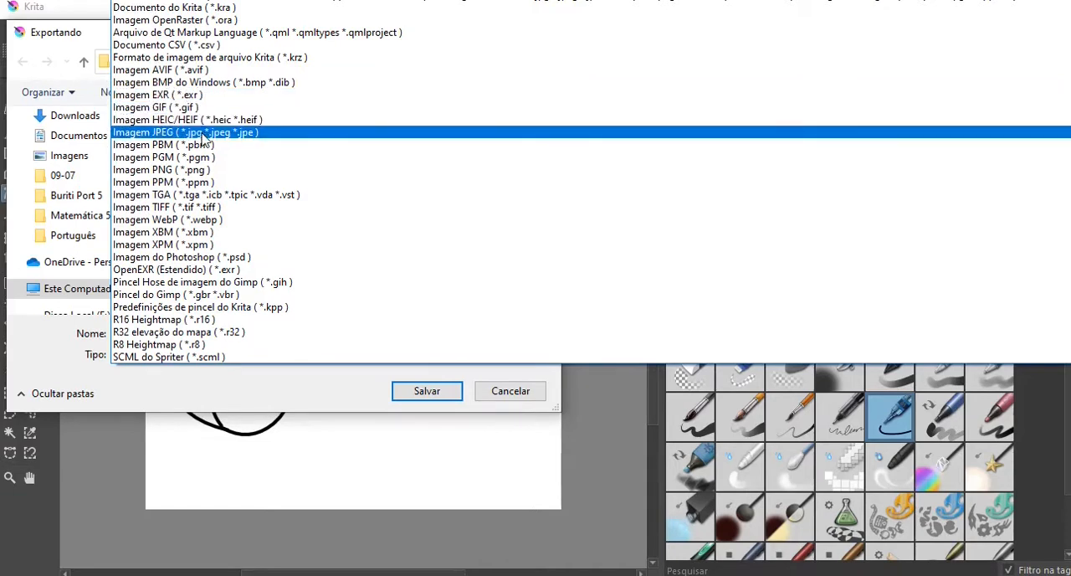
click(204, 169)
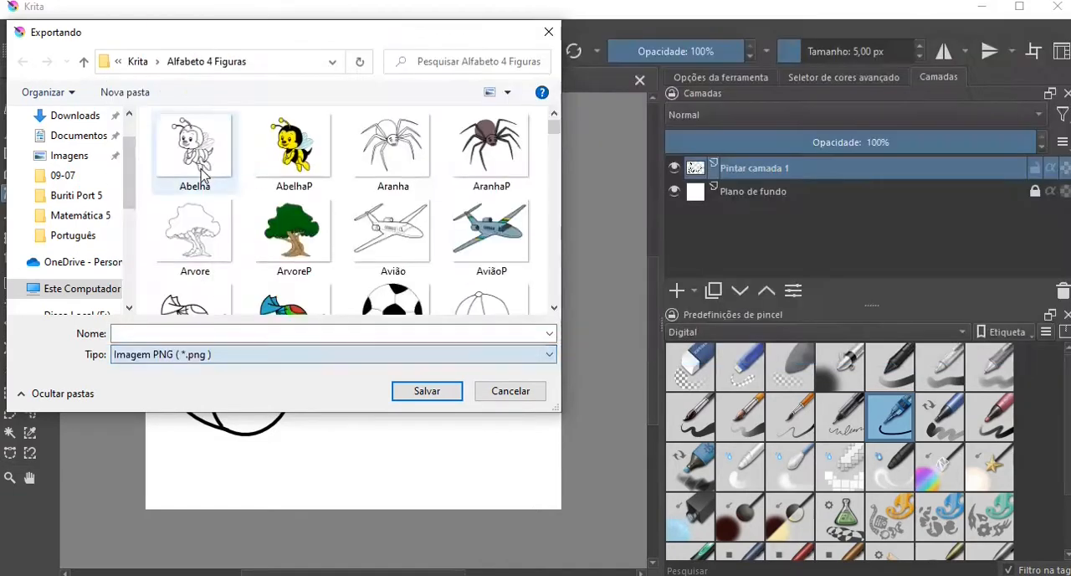
click(210, 333)
text(Pa)
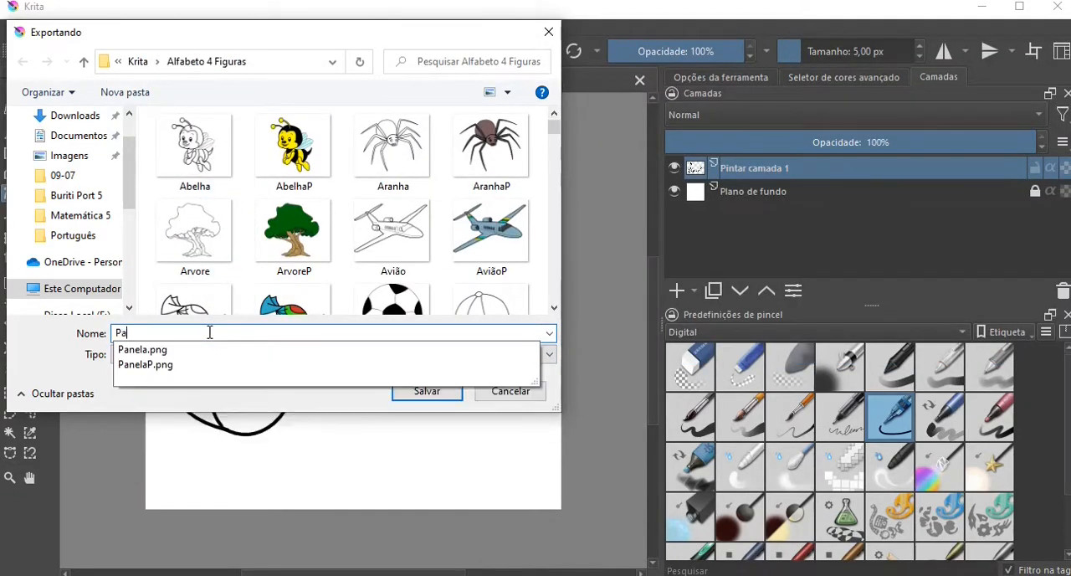
text(tinete)
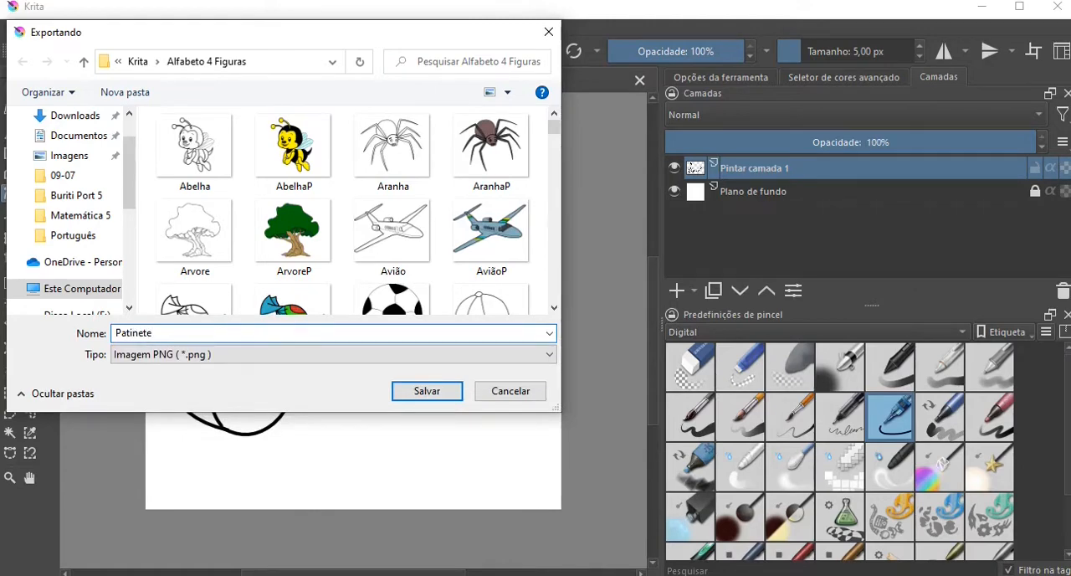
click(428, 391)
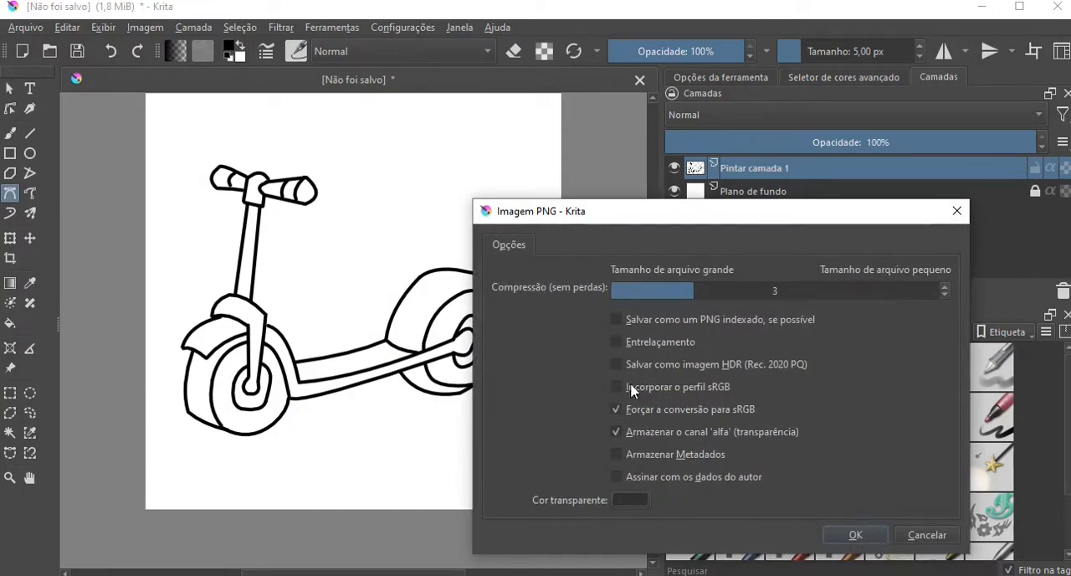
click(855, 535)
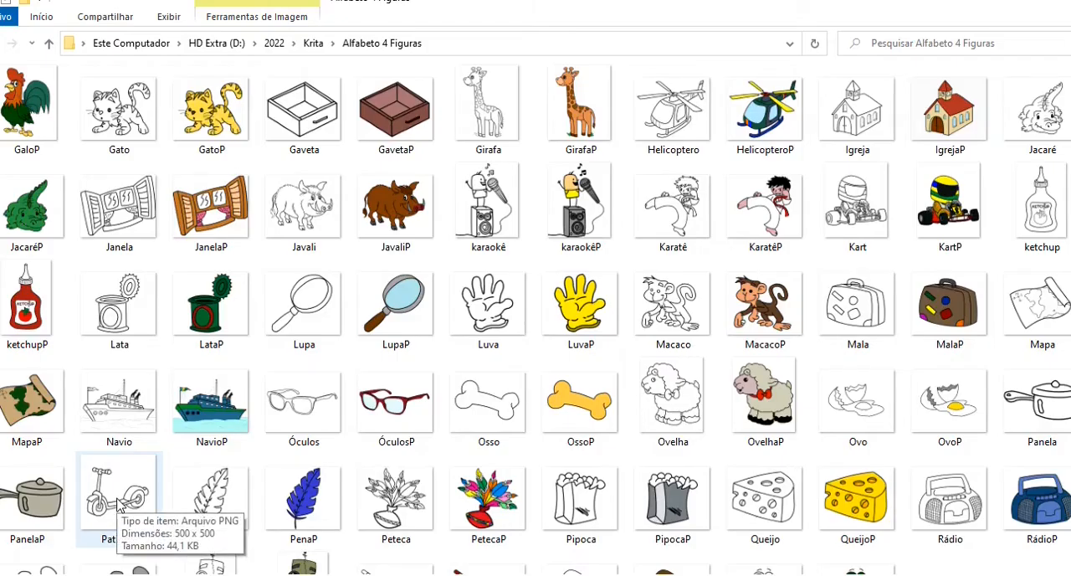
Open the exported Patinete image from the "Alfabeto 4 Figuras" folder in the photo viewer and inspect its lines at different zoom levels.
click(119, 503)
double_click(119, 503)
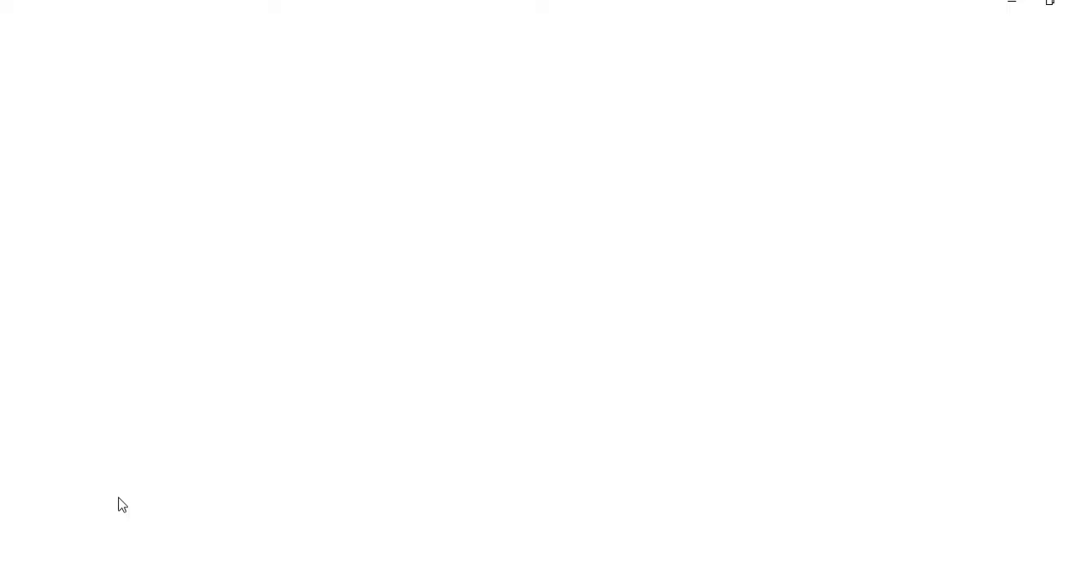
scroll(600, 350, up, 2)
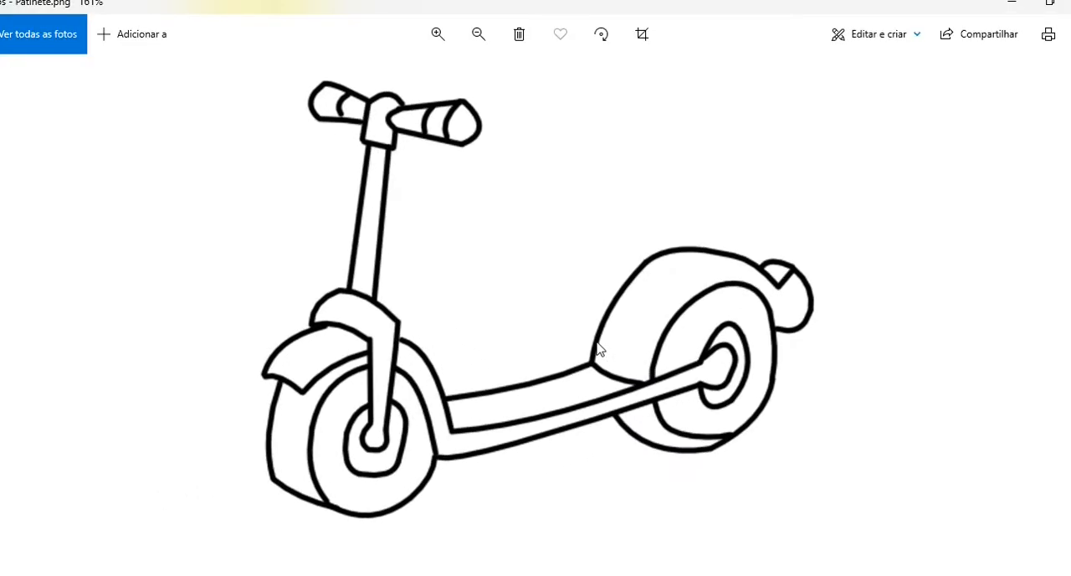
scroll(596, 352, down, 1)
scroll(596, 351, up, 2)
scroll(596, 352, down, 2)
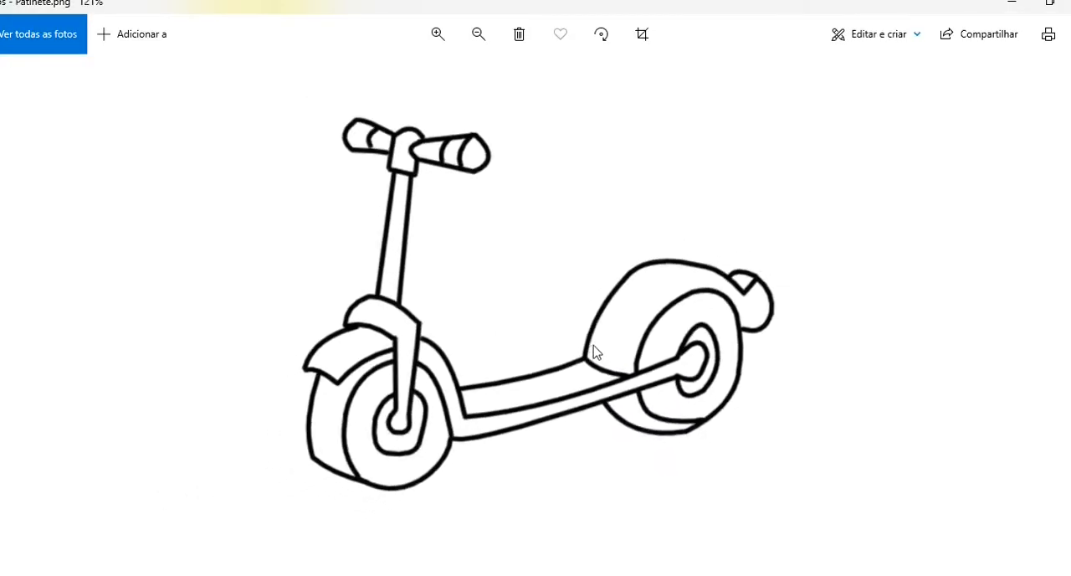
scroll(596, 352, up, 2)
scroll(596, 352, down, 3)
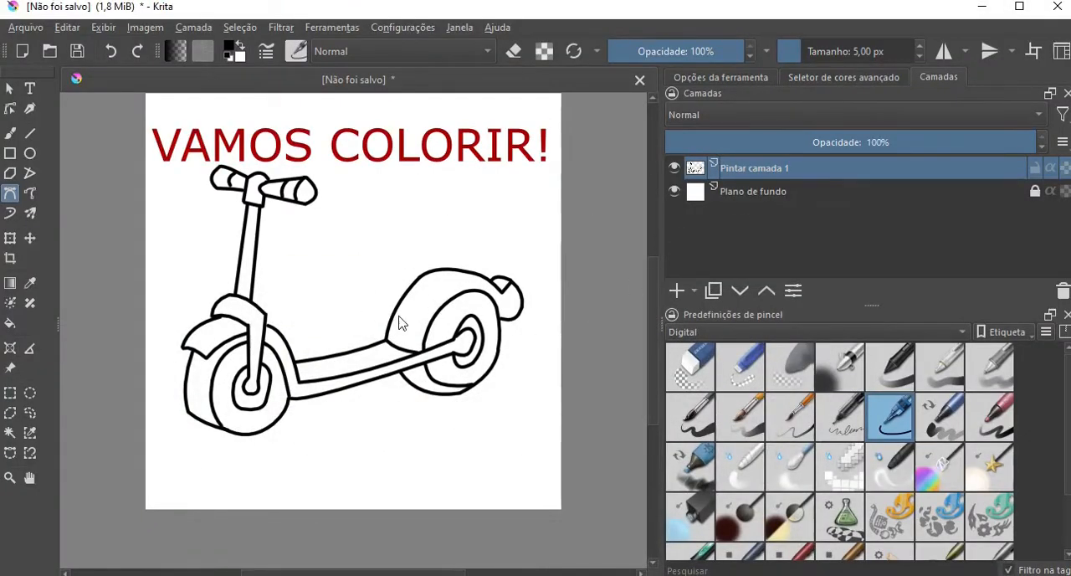
Add a colorize mask to the line art layer "Pintar camada 1" and activate the Colorize Mask tool to show its edges.
right_click(773, 169)
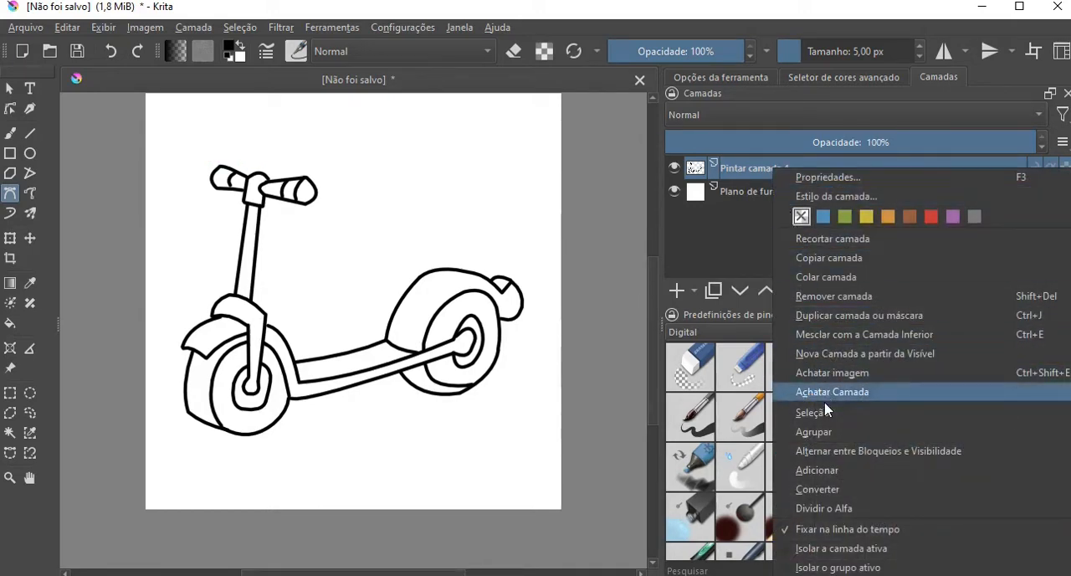
mouse_move(822, 470)
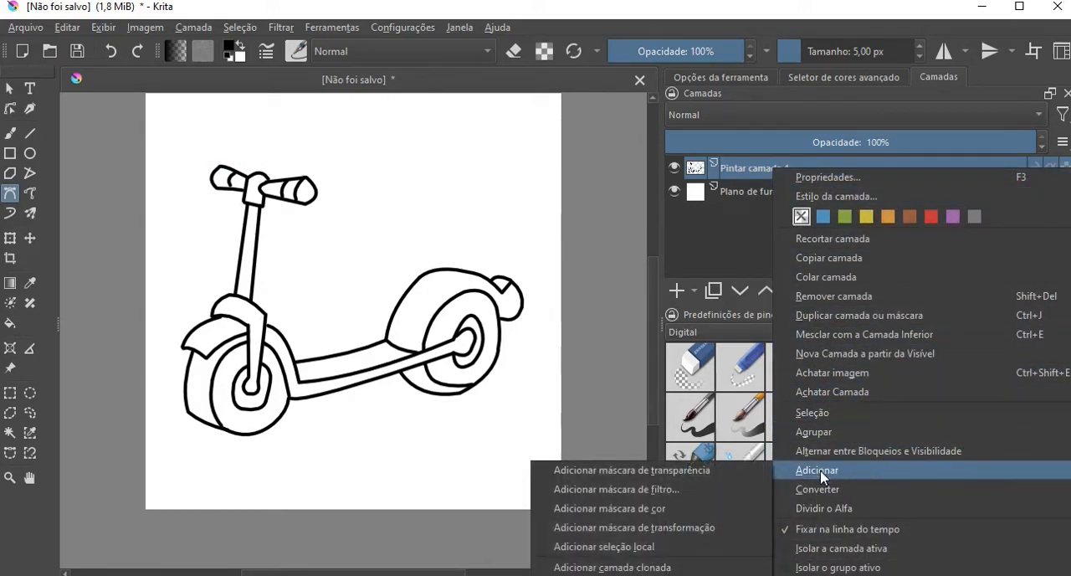
click(641, 508)
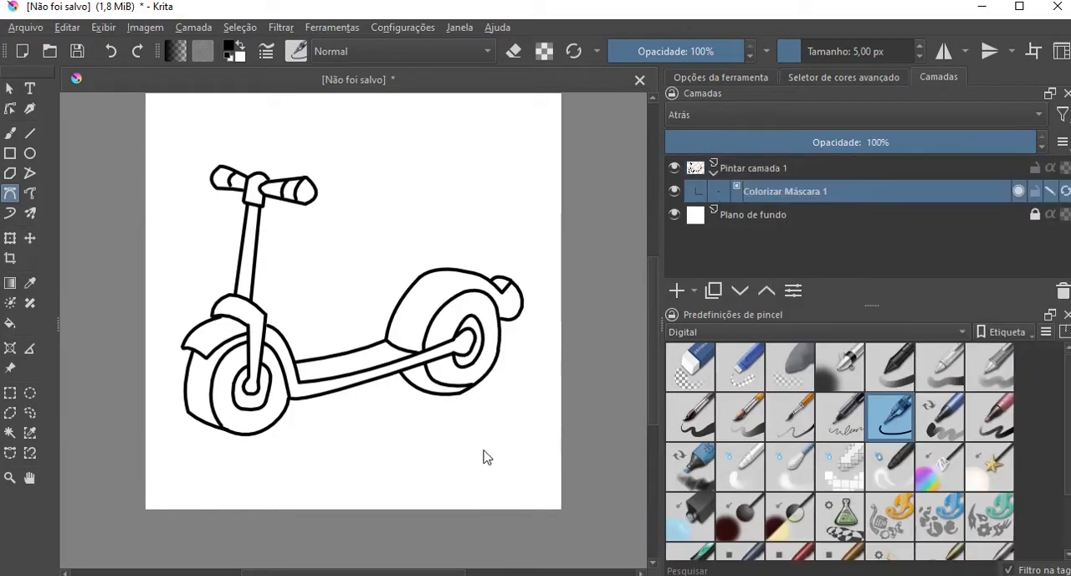
click(8, 307)
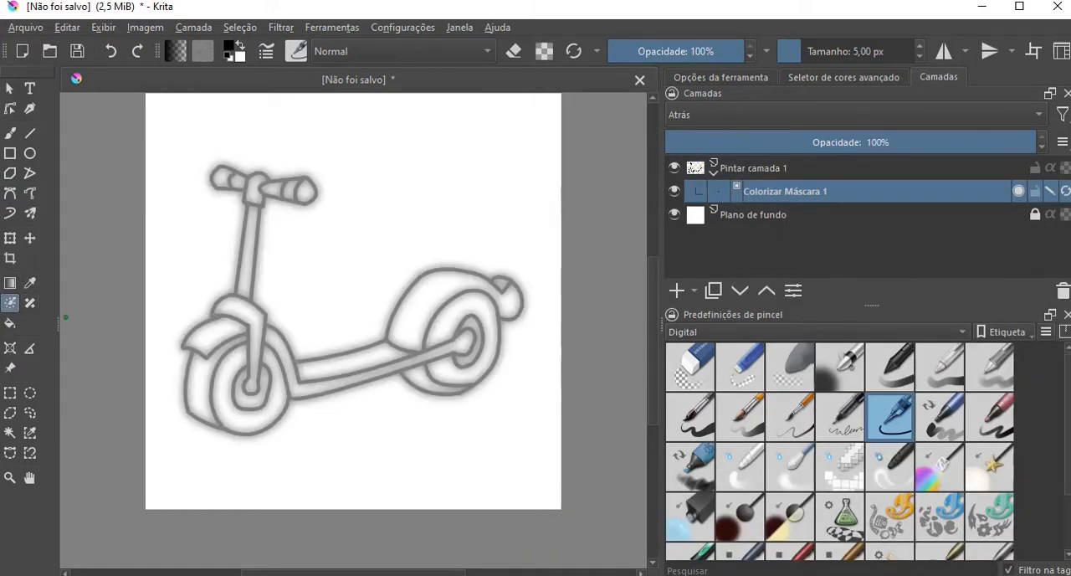
Mark both fenders and the deck top with light red strokes, and the deck side, front fender's inner side and tail wedge with dark red.
scroll(373, 260, up, 1)
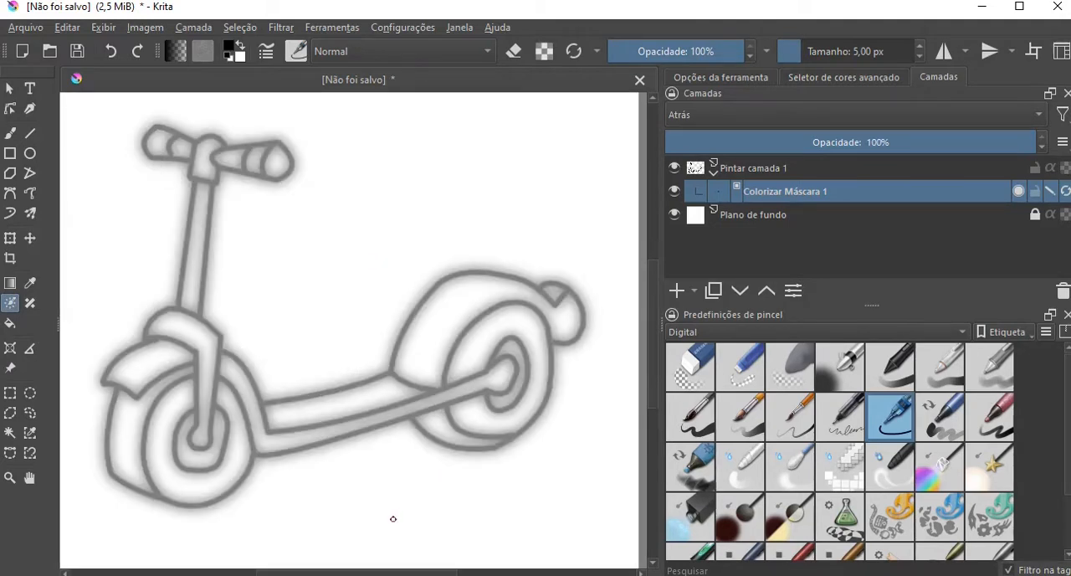
drag(378, 573, 364, 575)
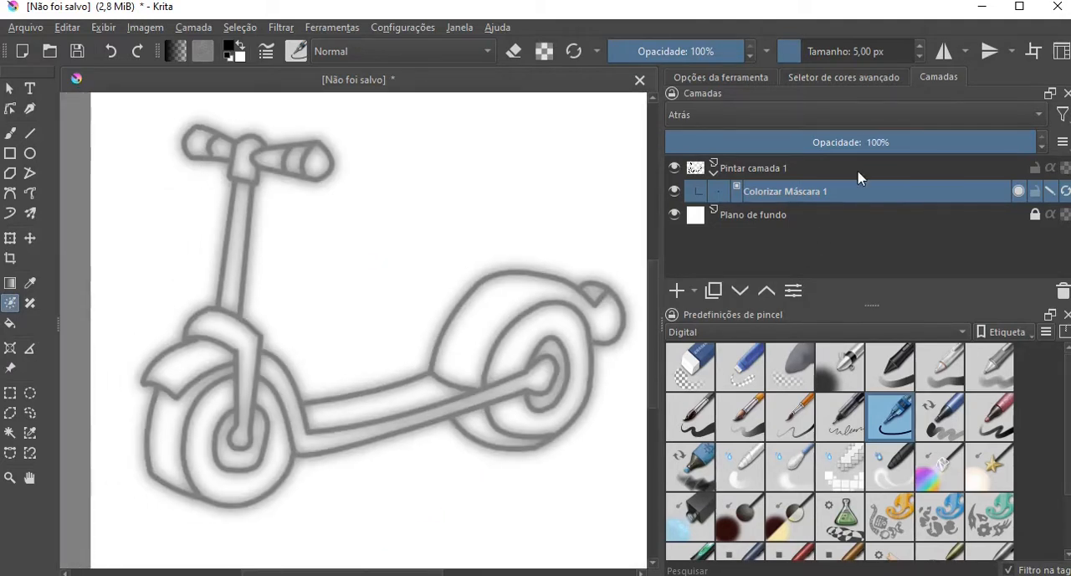
click(845, 77)
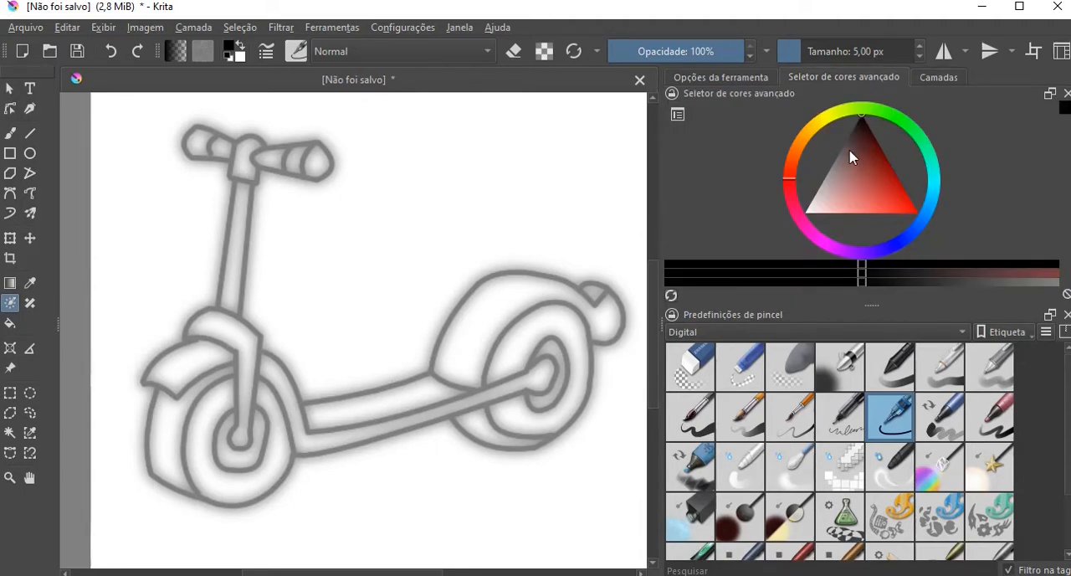
click(884, 193)
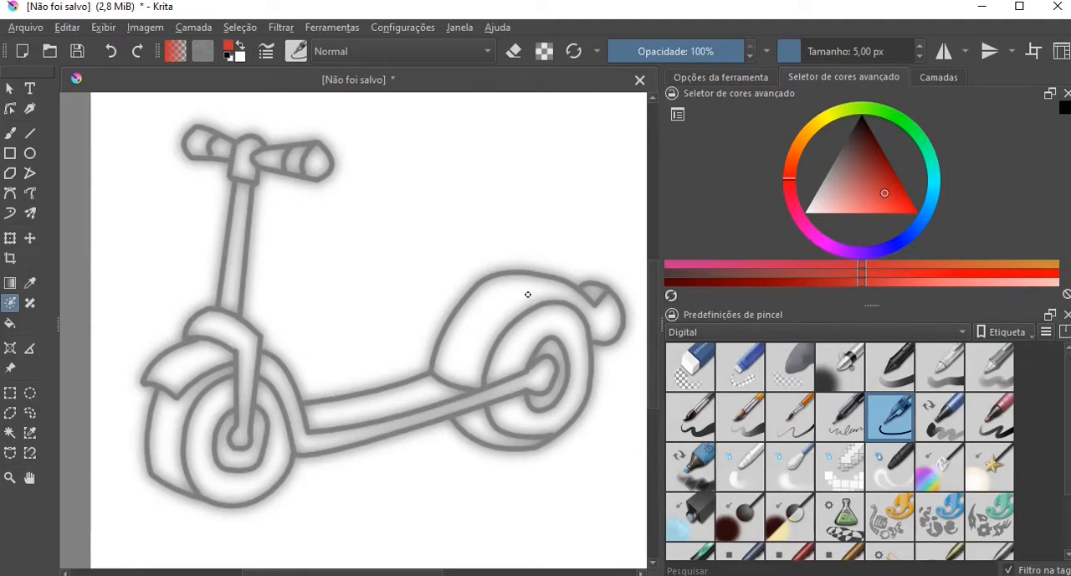
drag(528, 294, 480, 317)
drag(392, 399, 363, 404)
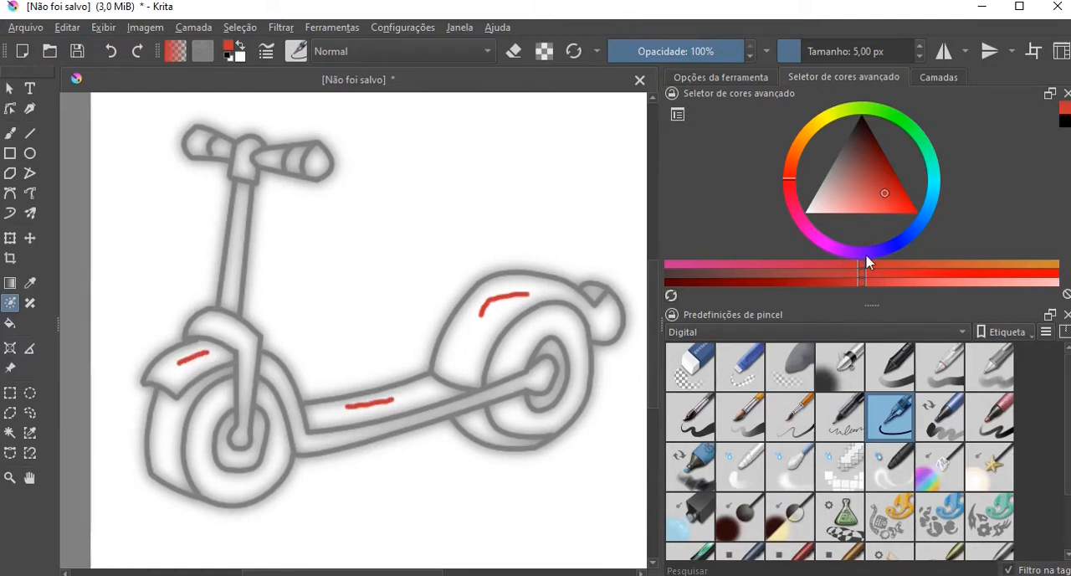
click(785, 282)
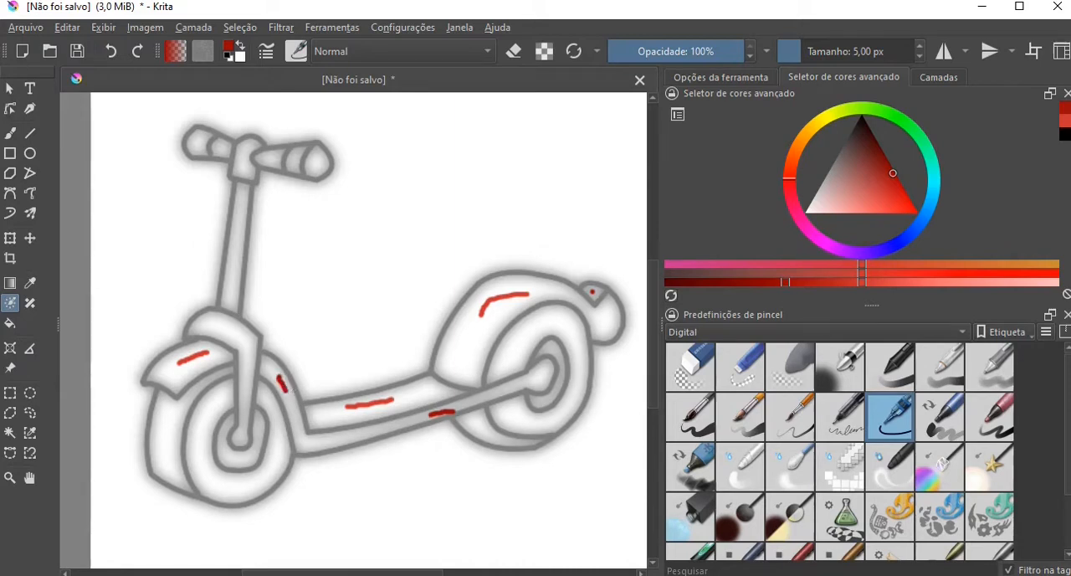
Mark the side faces of the front and rear tires with medium grey colour strokes.
click(853, 150)
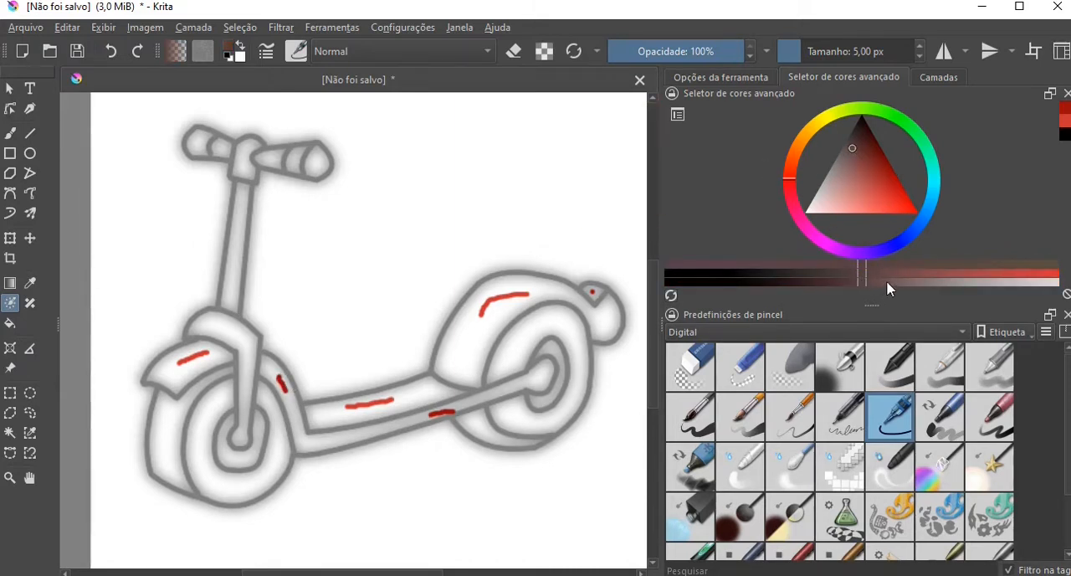
mouse_move(887, 280)
mouse_down()
mouse_move(913, 286)
mouse_move(760, 277)
mouse_up()
click(835, 181)
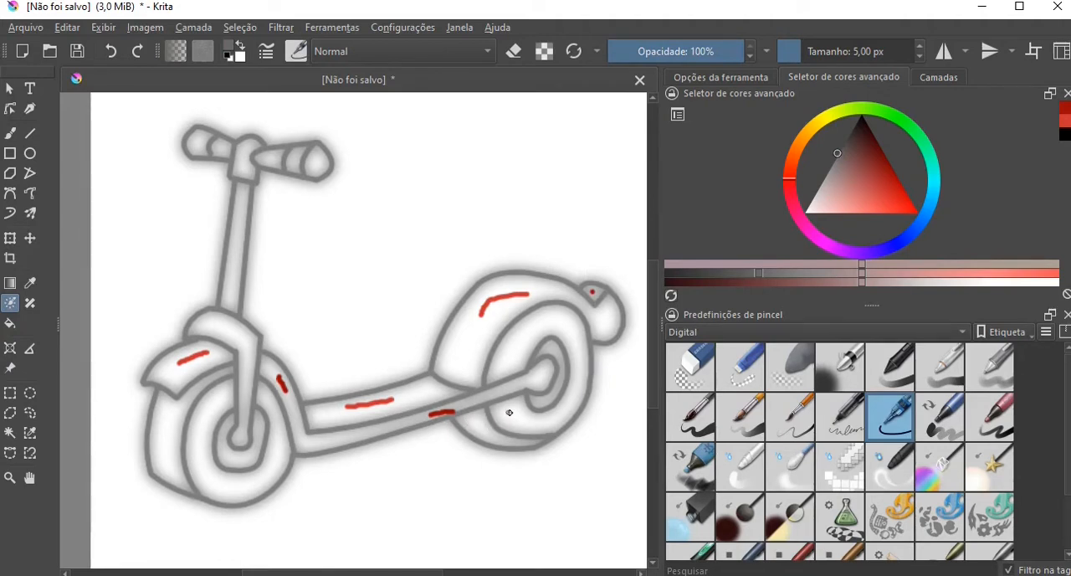
drag(509, 413, 528, 424)
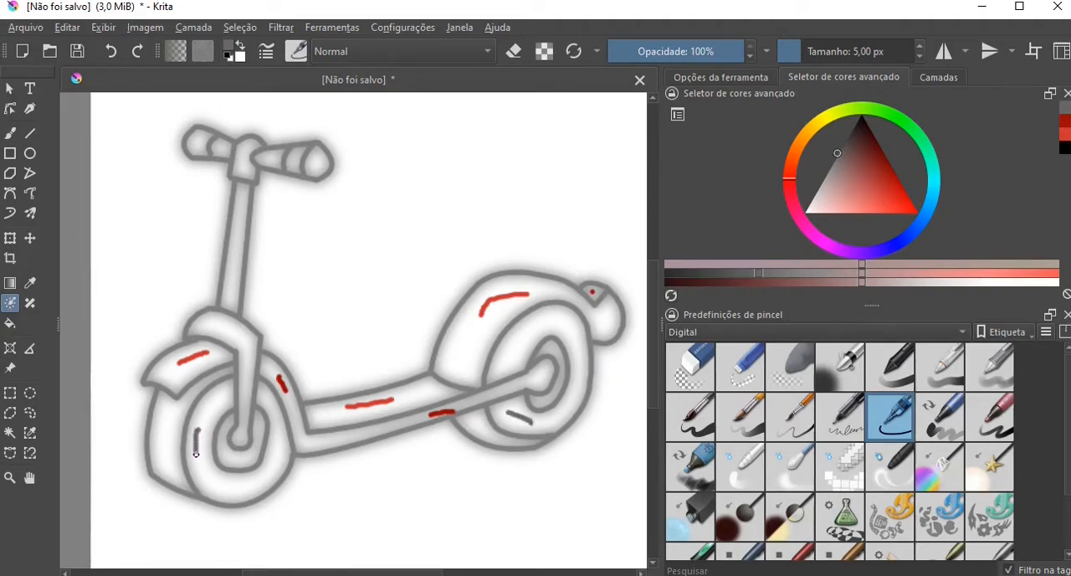
Mark the treads of both tires and the rings around both wheel hubs with dark grey strokes.
click(672, 274)
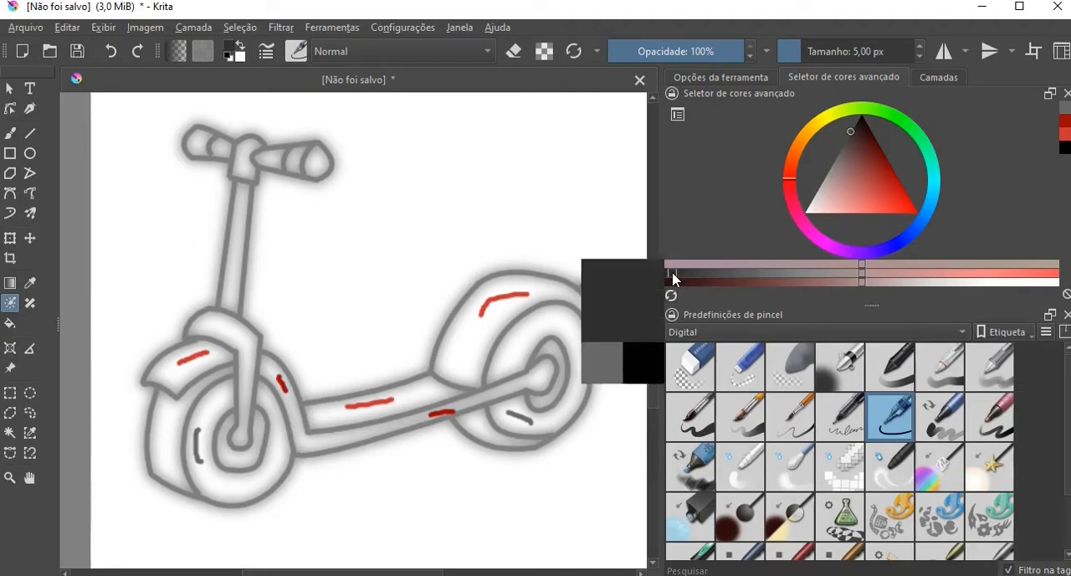
drag(466, 424, 484, 430)
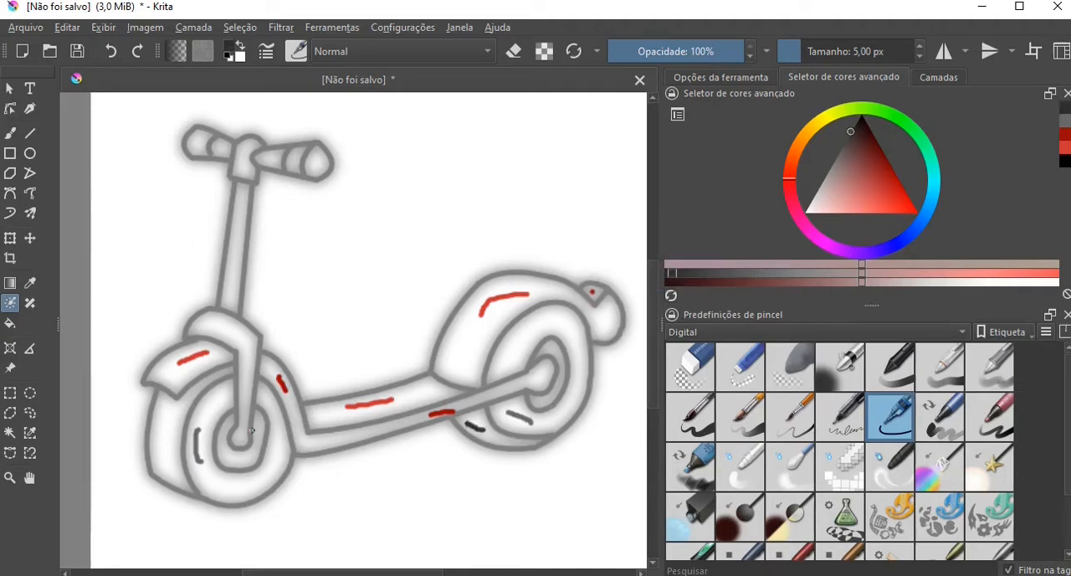
drag(169, 414, 156, 441)
drag(233, 455, 242, 459)
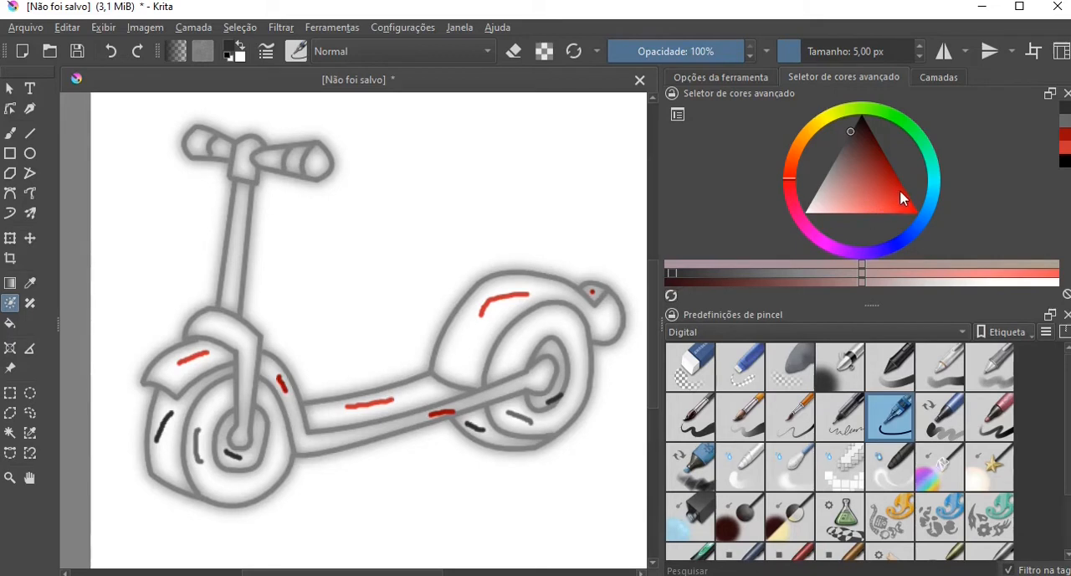
Mark the front fork cover above the front wheel with a brownish orange stroke.
click(799, 144)
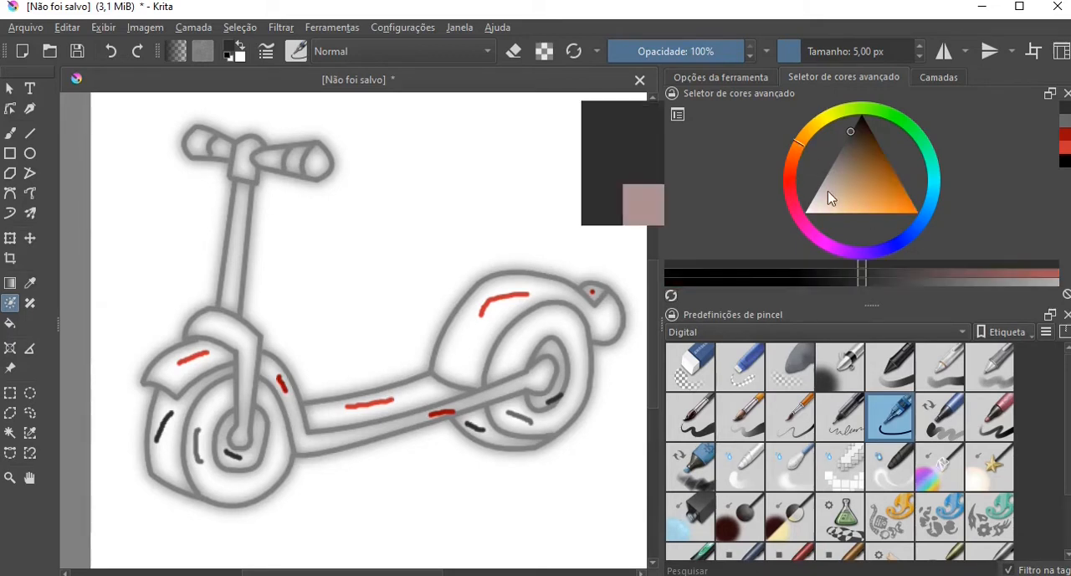
click(886, 178)
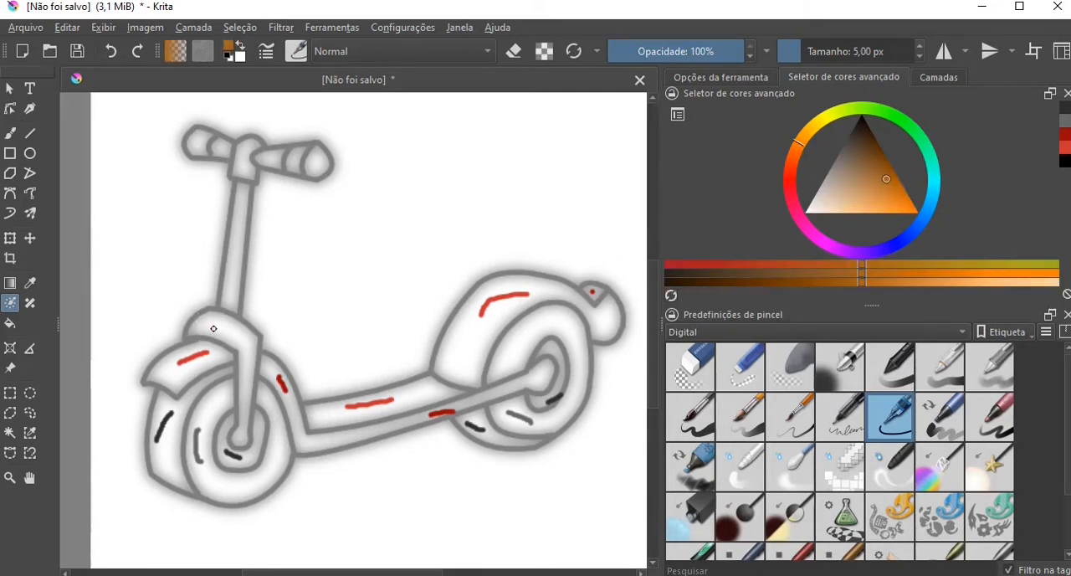
drag(249, 350, 248, 337)
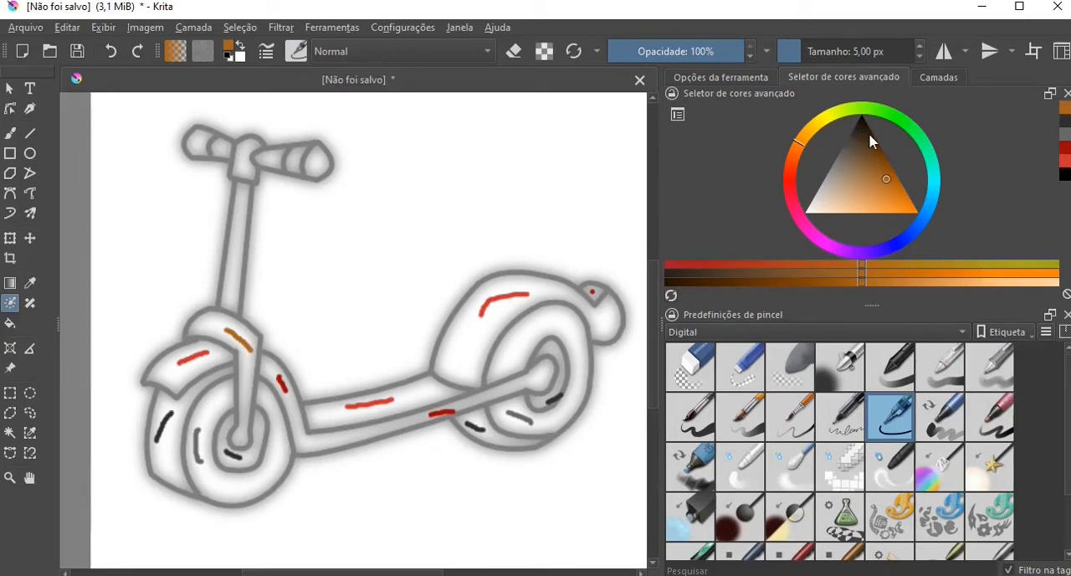
Mark the steering column and both handlebar grips with bright blue strokes, and the handlebar clamp with a darker blue one.
click(922, 223)
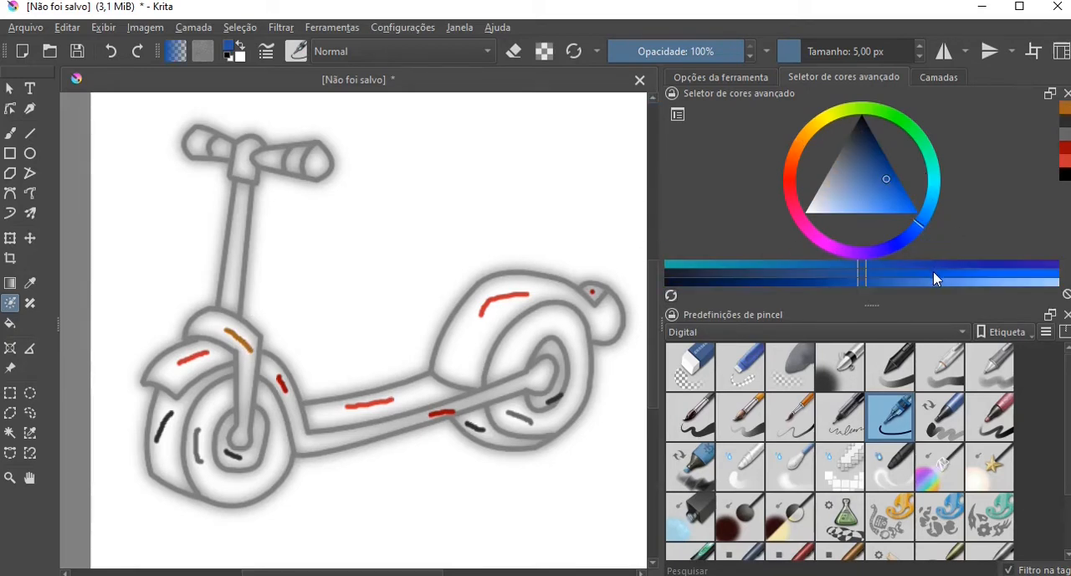
click(933, 273)
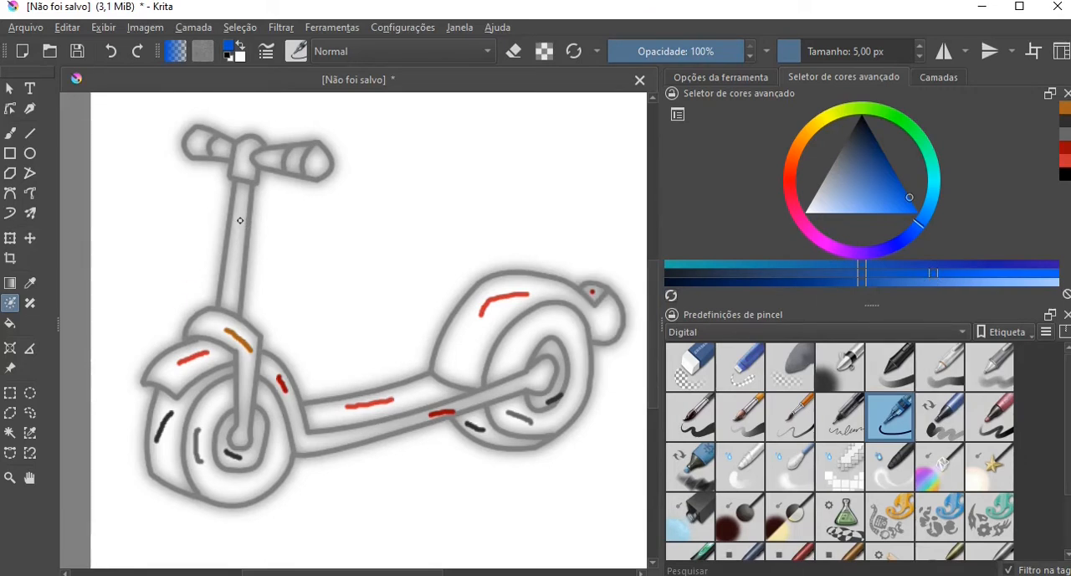
drag(240, 222, 234, 259)
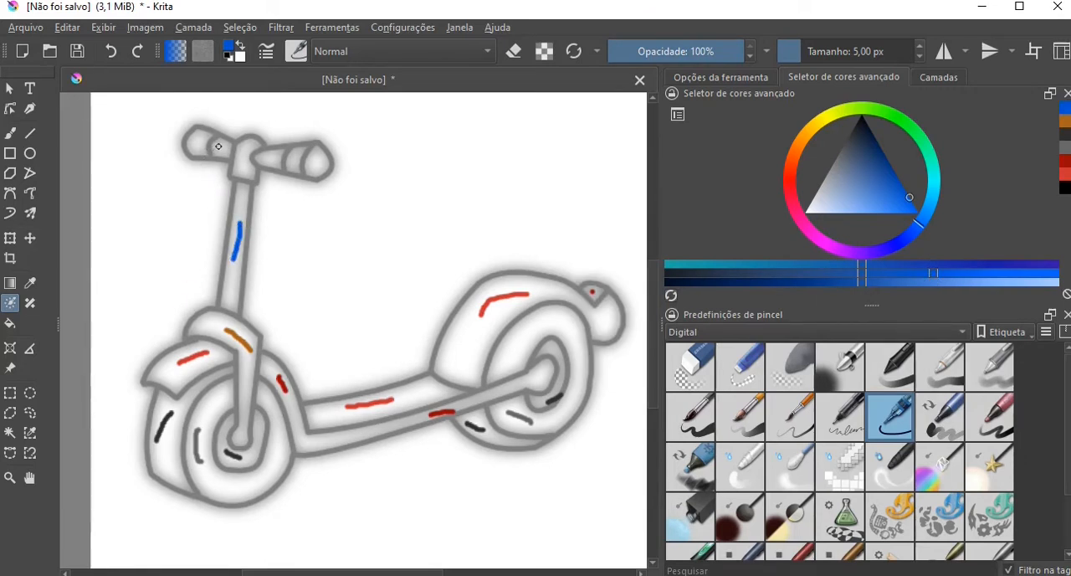
drag(218, 146, 198, 143)
click(891, 270)
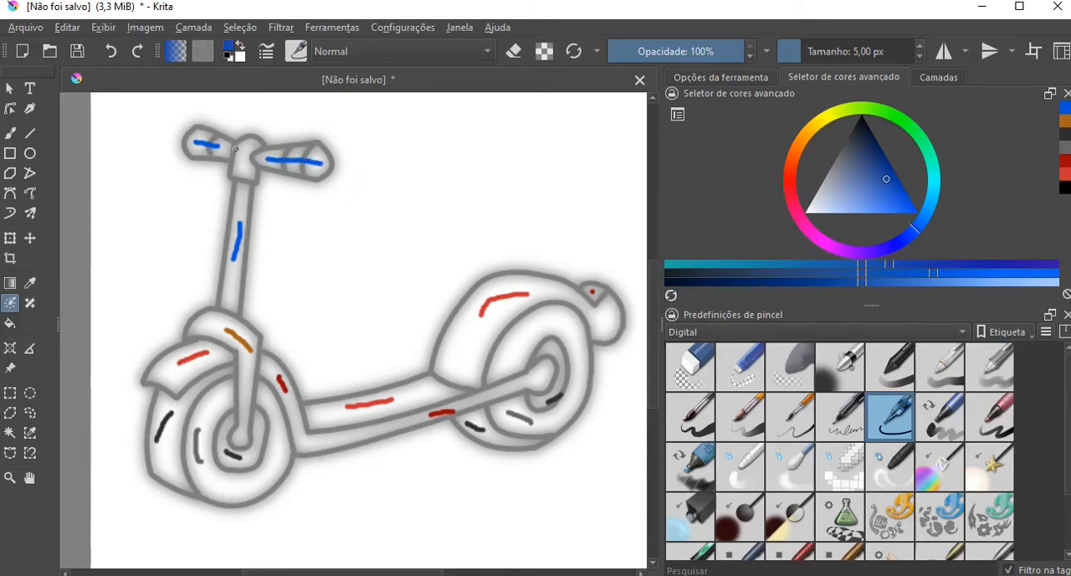
drag(241, 153, 240, 176)
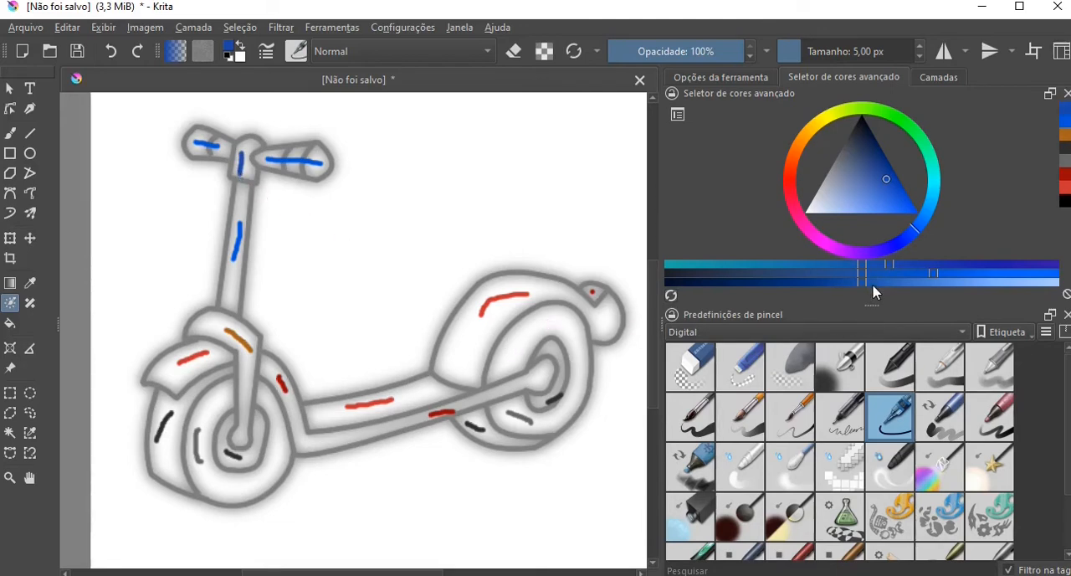
Mark the background beside the scooter with a pure white colour stroke, in the empty area above the deck.
click(804, 218)
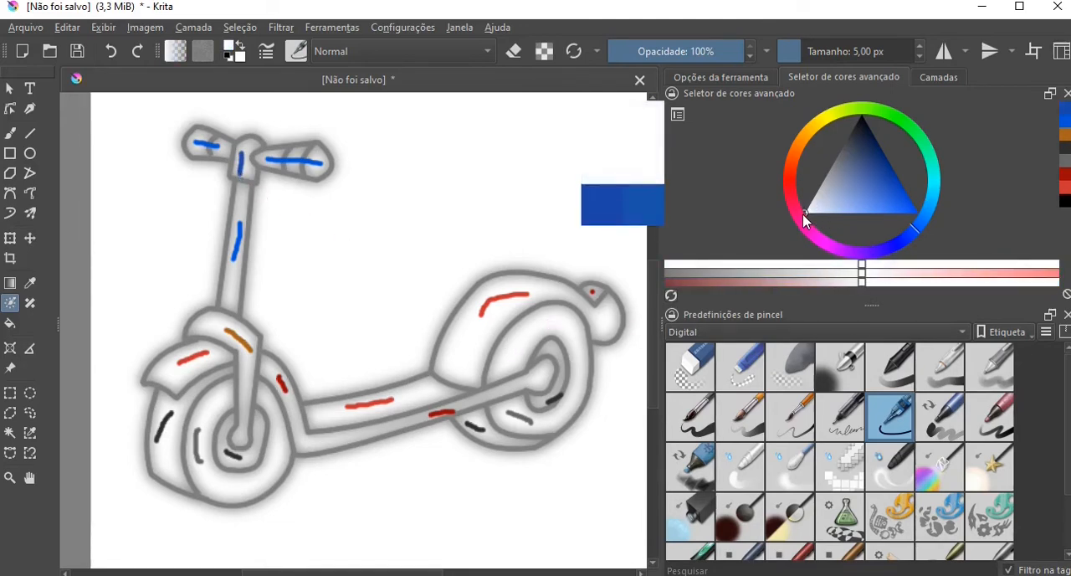
click(1056, 283)
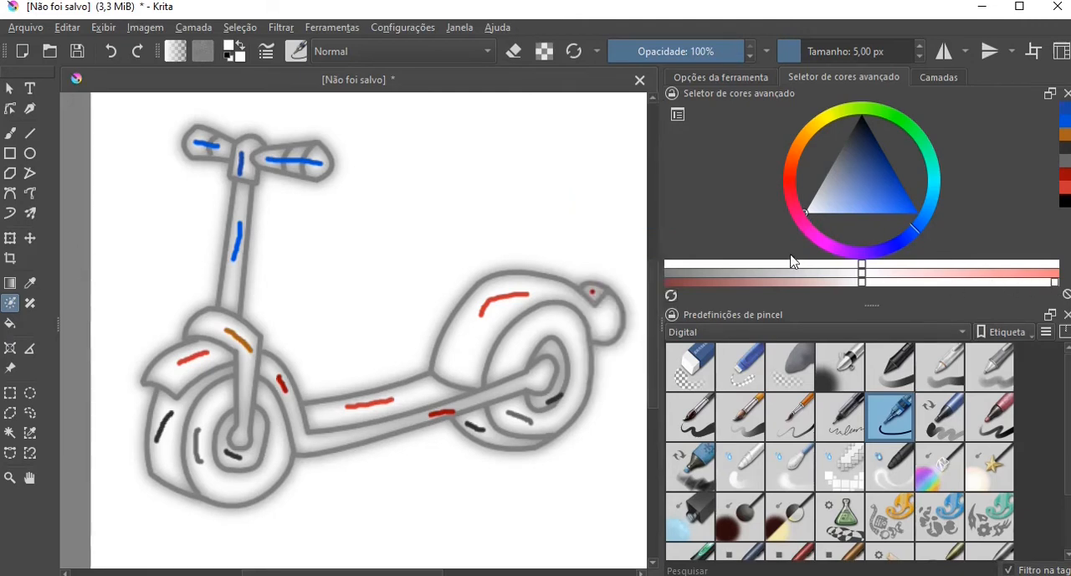
drag(456, 220, 427, 243)
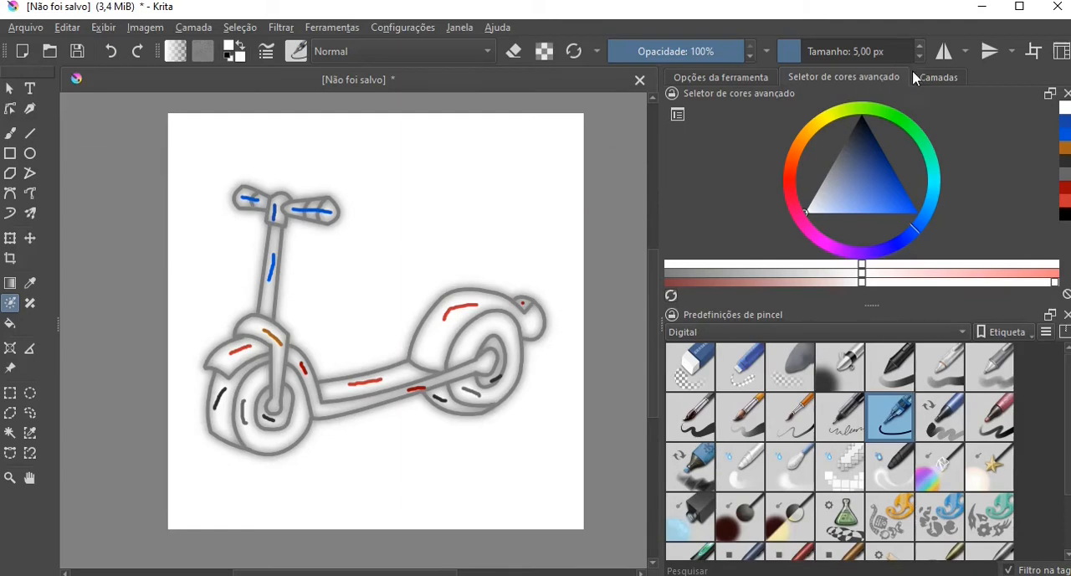
Update the Colorizar Máscara 1 mask to fill the scooter's areas, and turn off the display of its colour strokes.
click(939, 78)
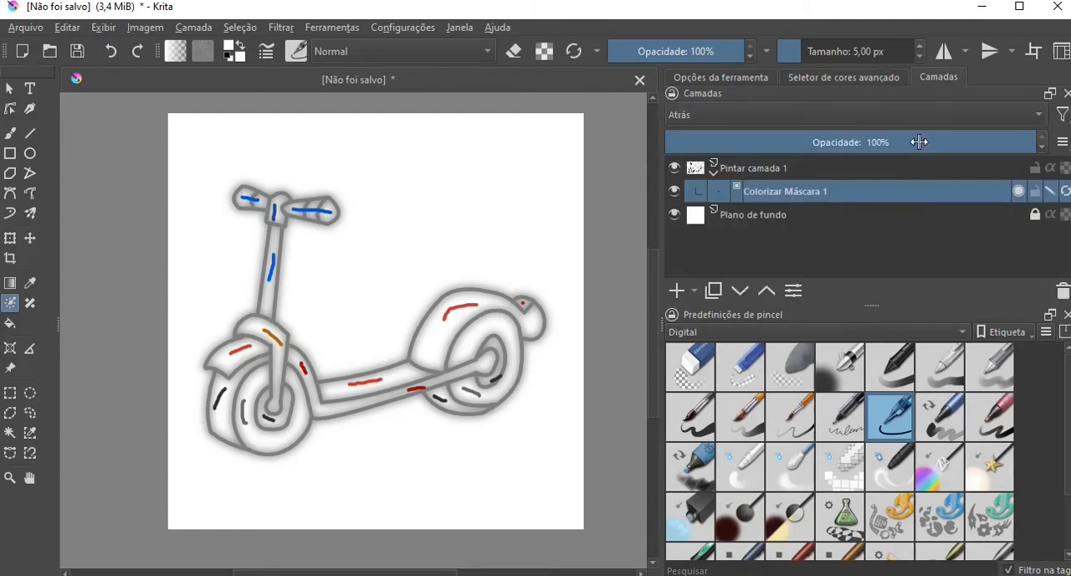
click(1066, 194)
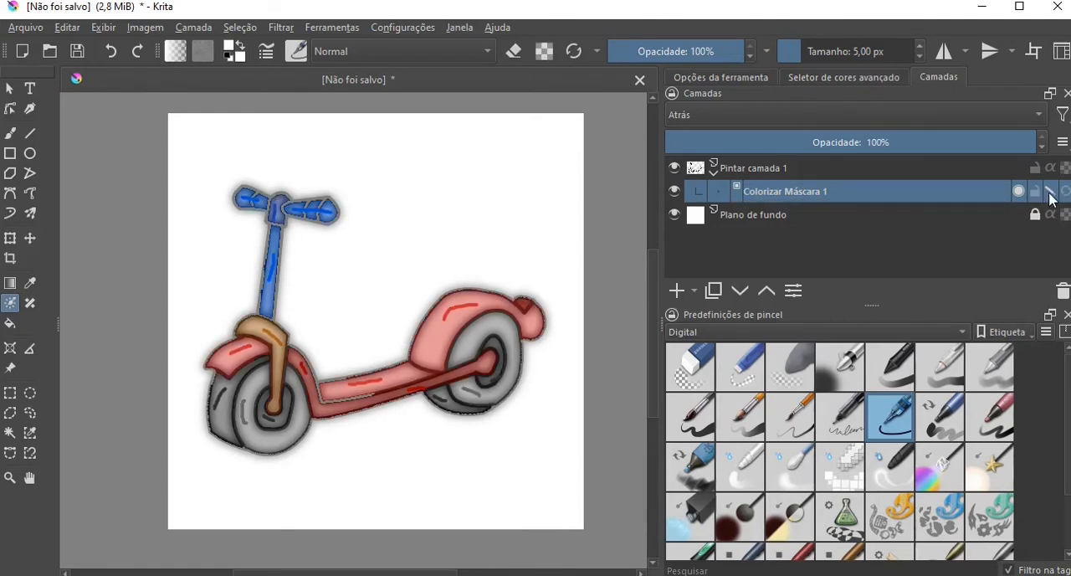
click(1051, 192)
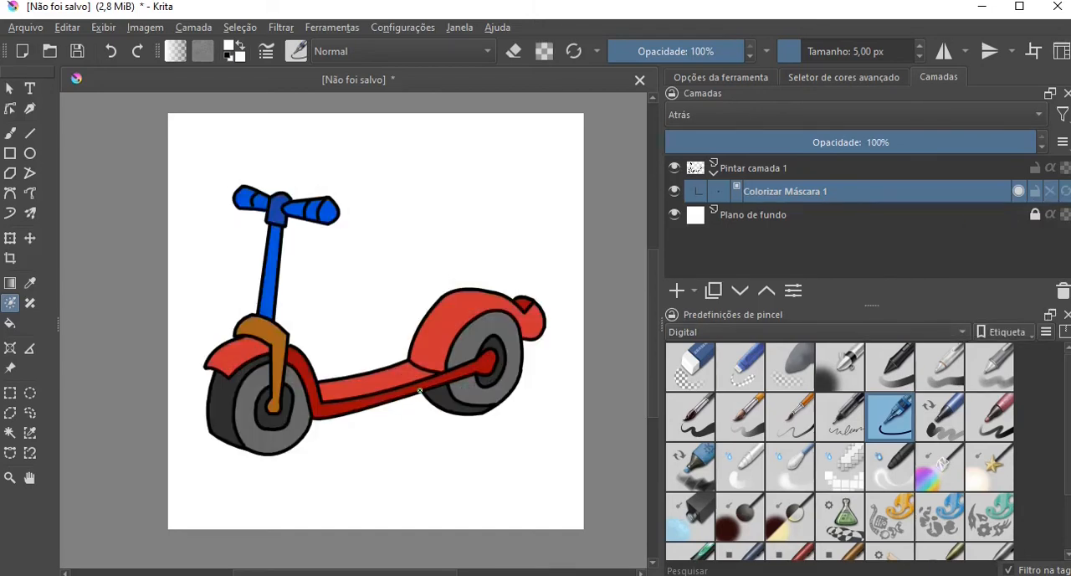
scroll(420, 390, up, 1)
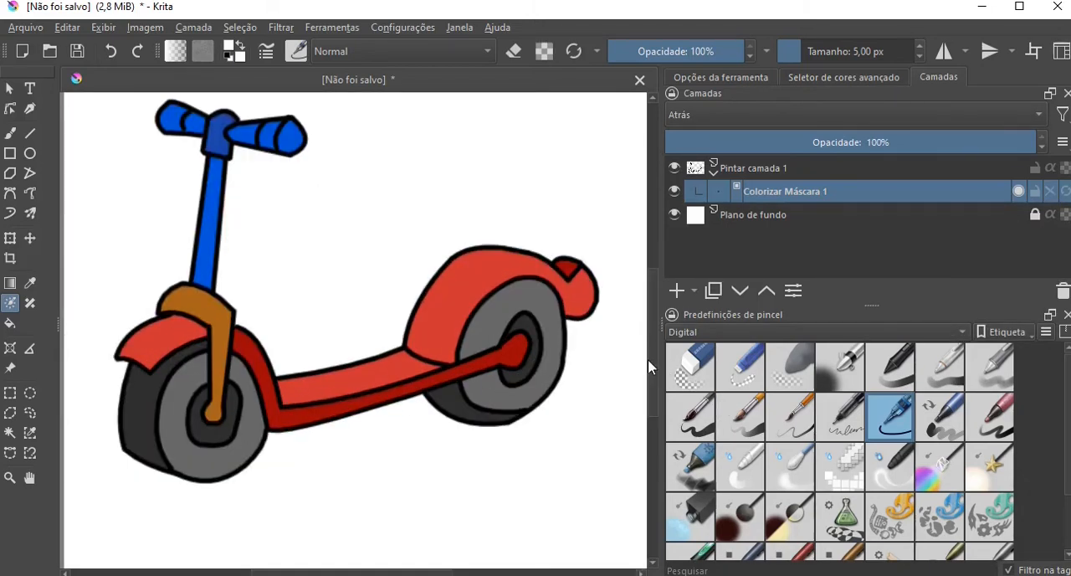
scroll(649, 353, up, 1)
scroll(535, 405, up, 1)
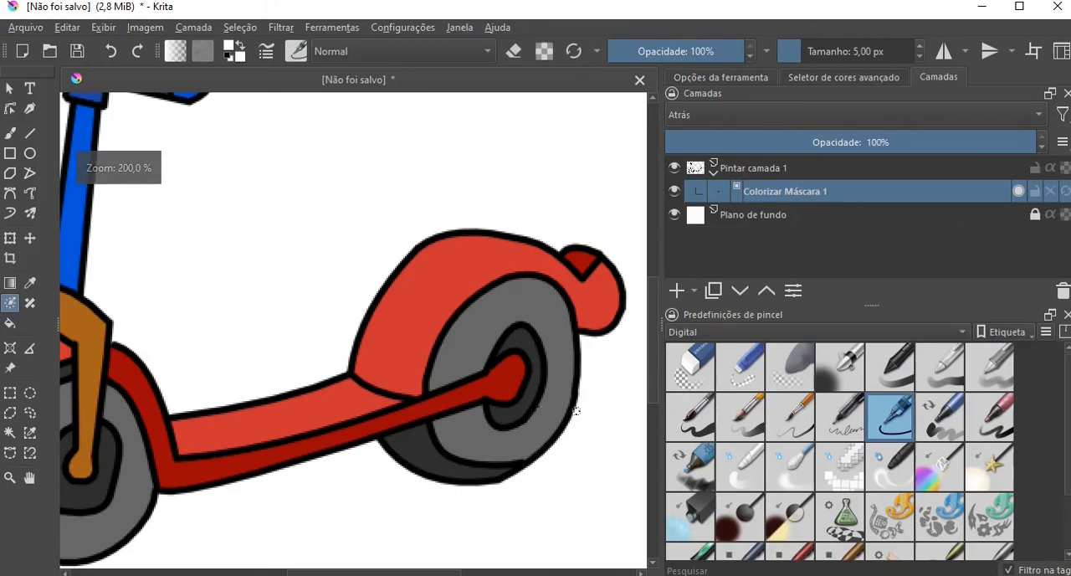
scroll(576, 411, down, 2)
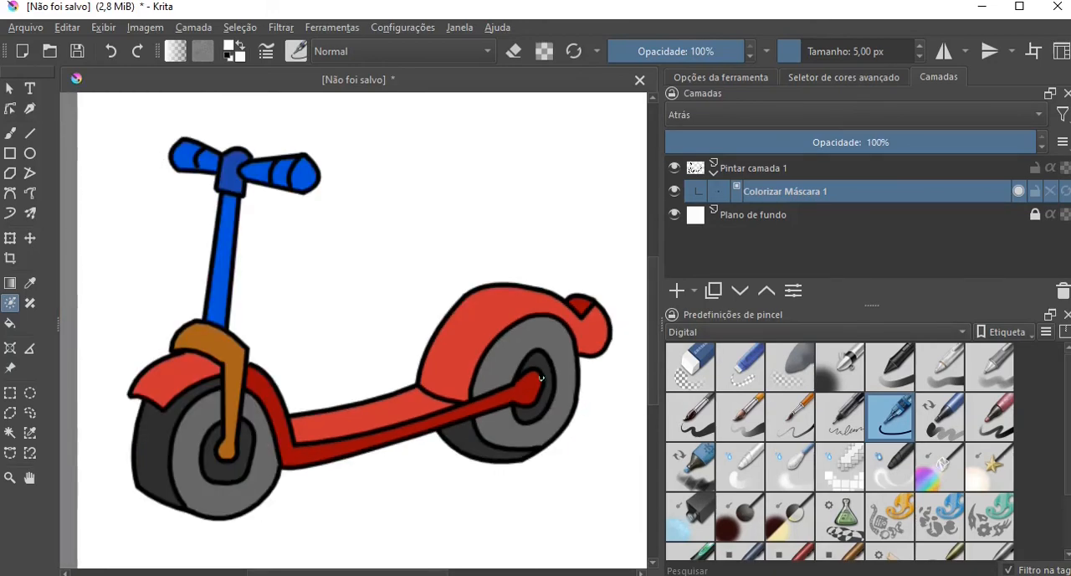
Export the coloured scooter as the PNG image PatinetePintado in the Alfabeto 4 Figuras folder, keeping the offered PNG options.
click(25, 27)
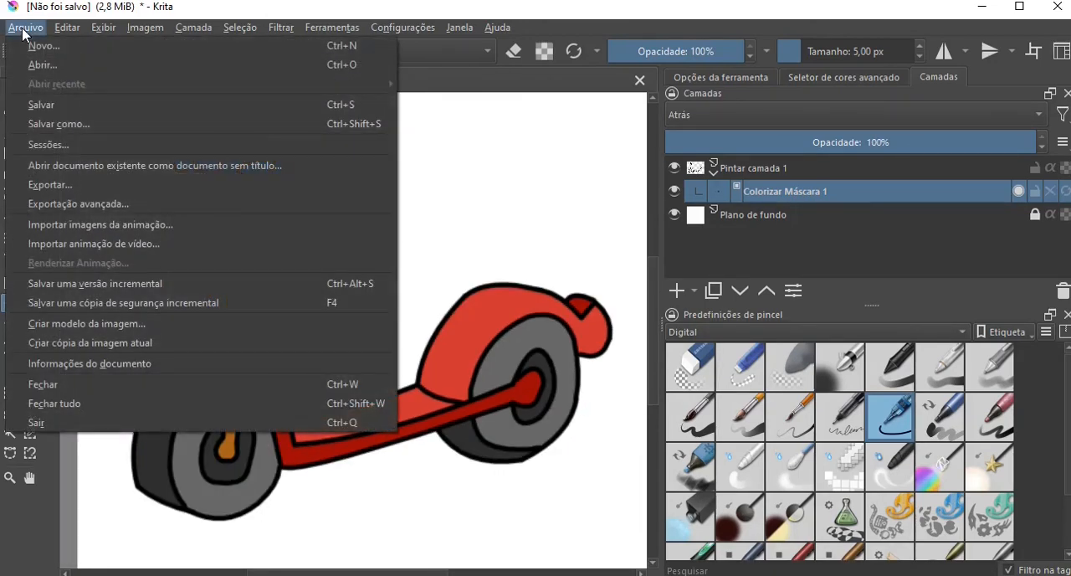
click(67, 185)
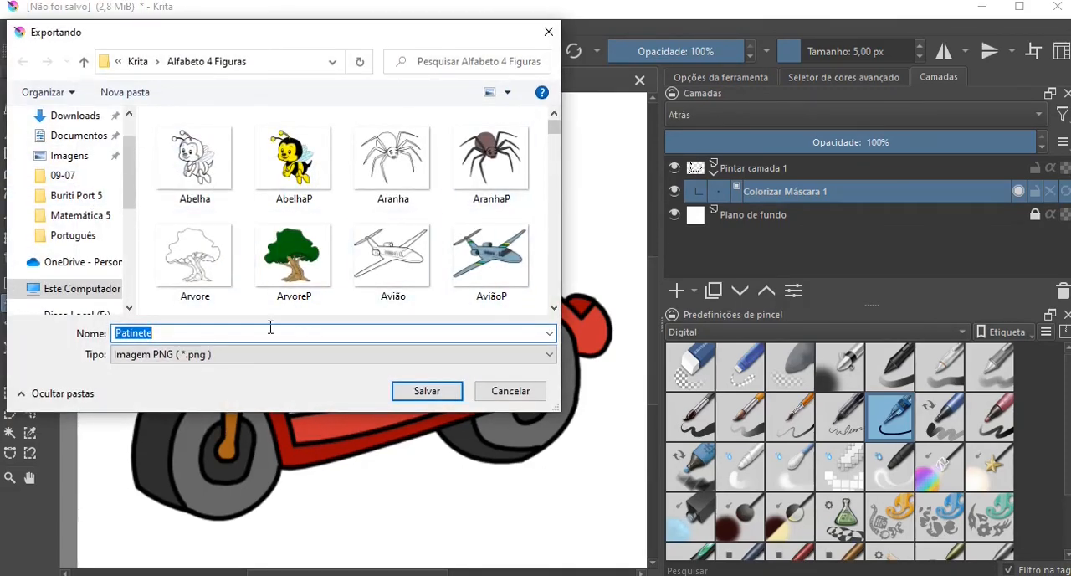
click(267, 333)
text(Pintado)
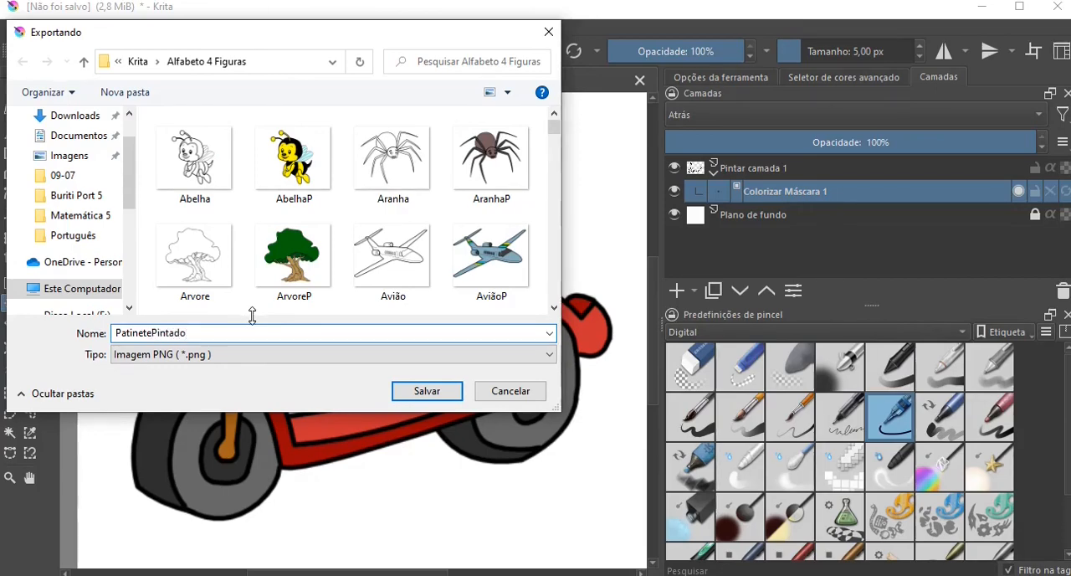
click(415, 390)
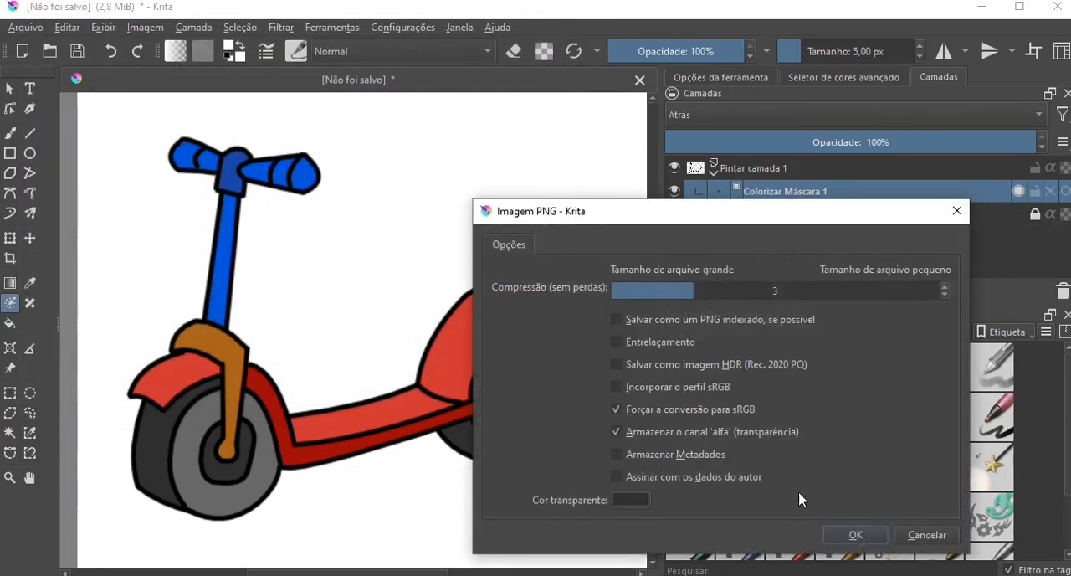
click(853, 534)
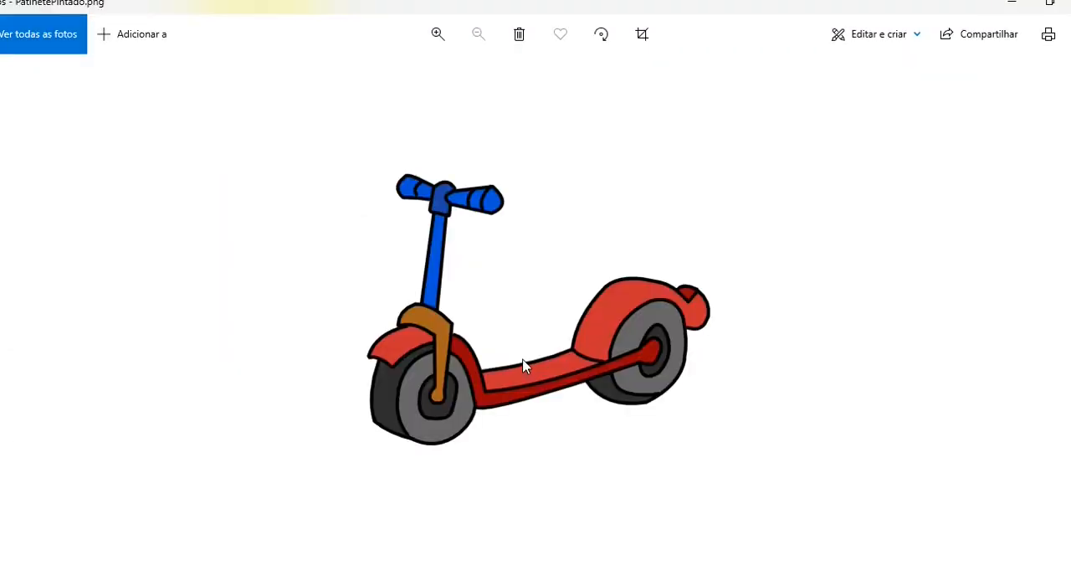
Compare the exported line art Patinete.png with the coloured PatinetePintado.png in the photo viewer.
key(Left)
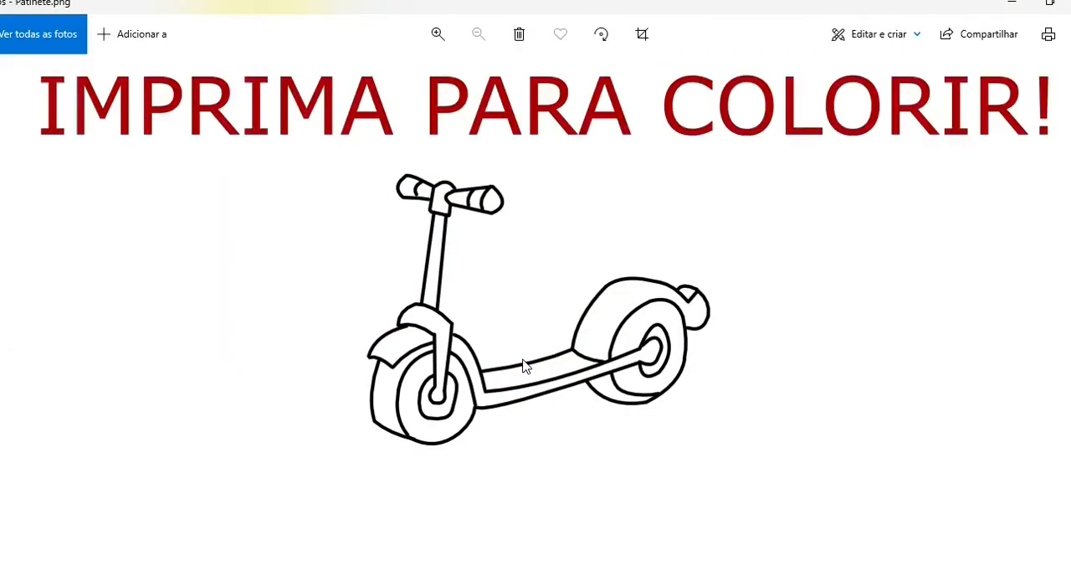
key(Right)
key(Left)
key(Right)
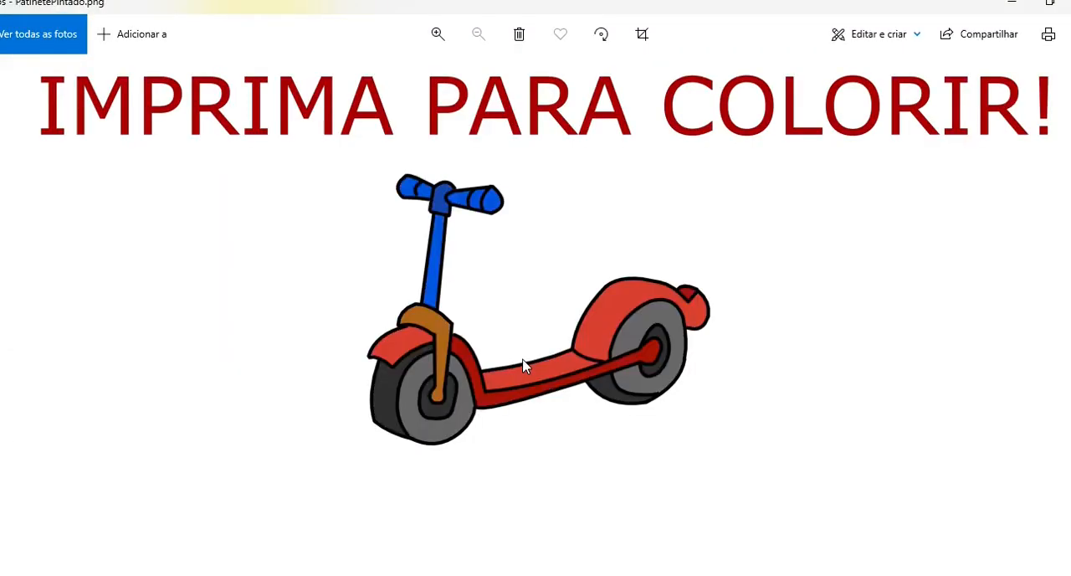
key(Left)
key(Right)
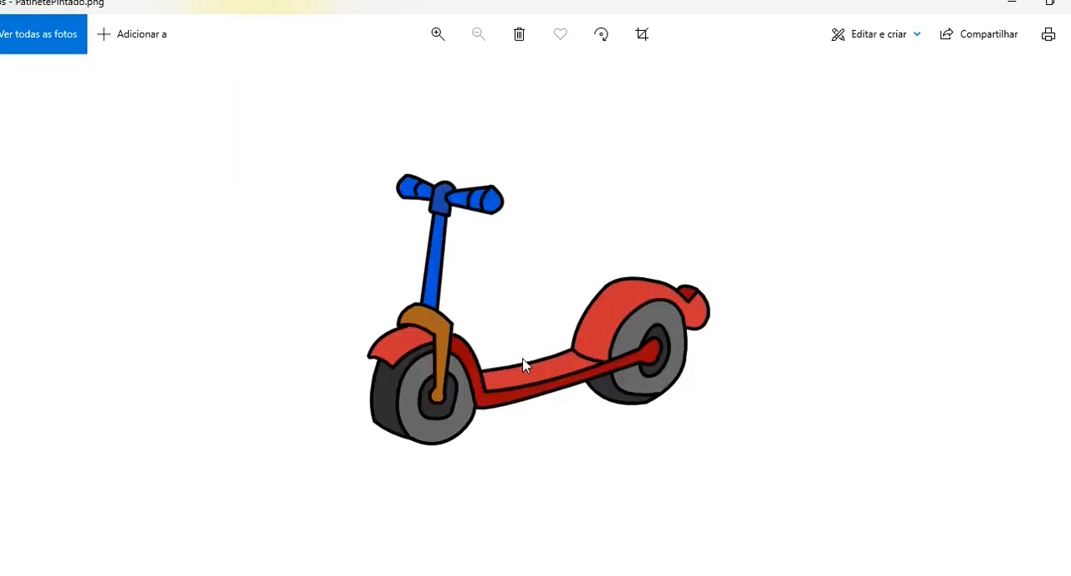
Browse the neighbouring feather and shuttlecock figures, return to the coloured scooter, close the viewer and switch back to Krita.
key(Right)
key(Right)
key(Right)
key(Right)
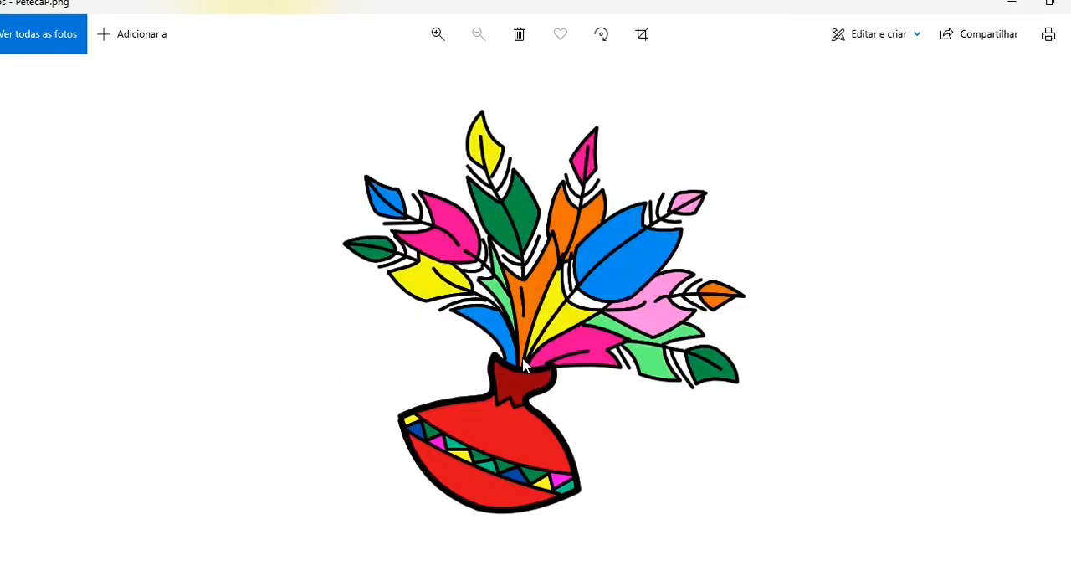
key(Left)
key(Left)
key(Left)
key(Left)
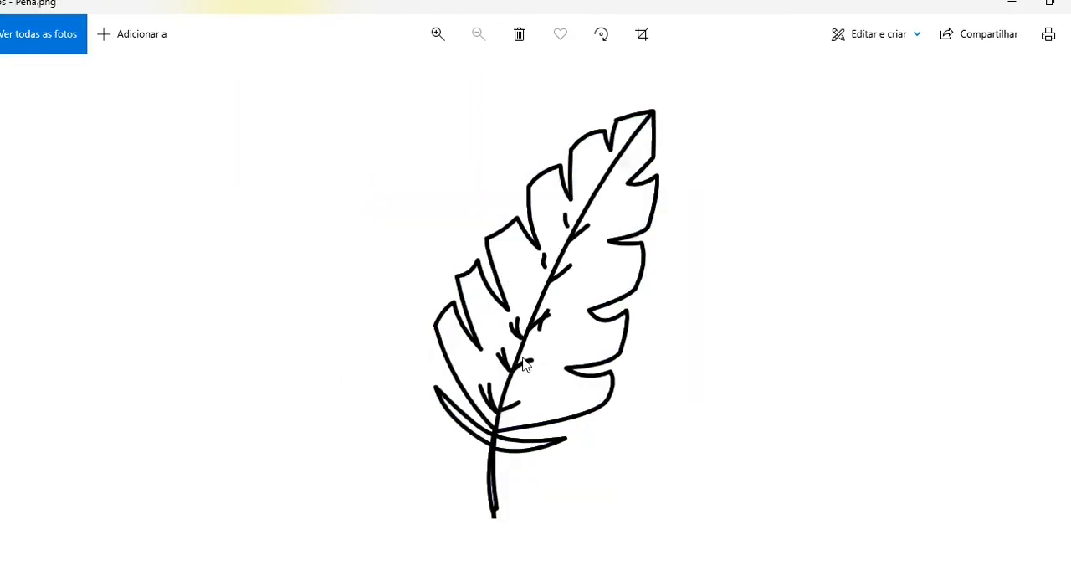
key(Left)
key(Right)
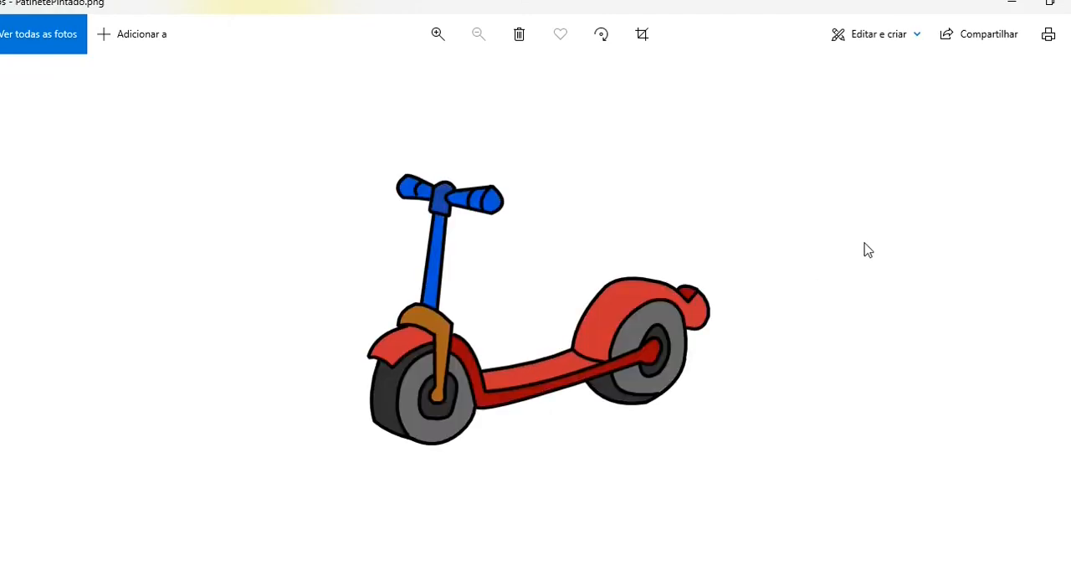
click(1069, 4)
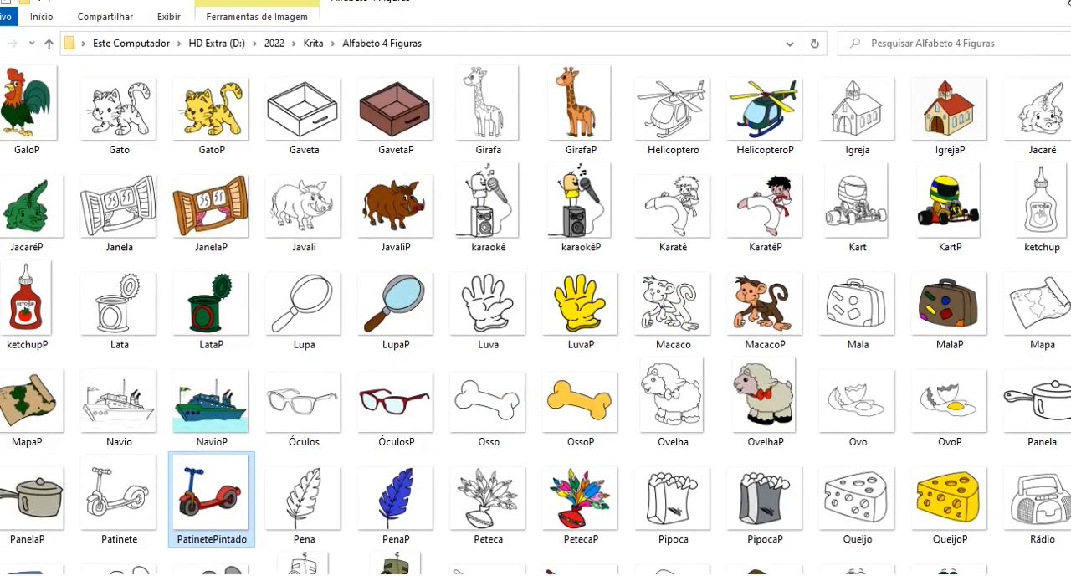
click(427, 574)
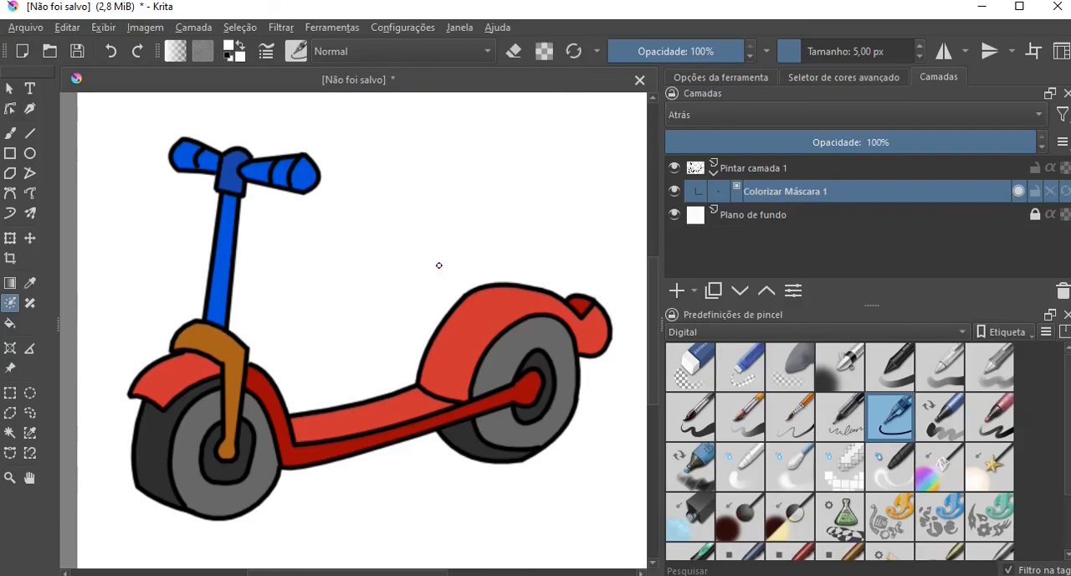